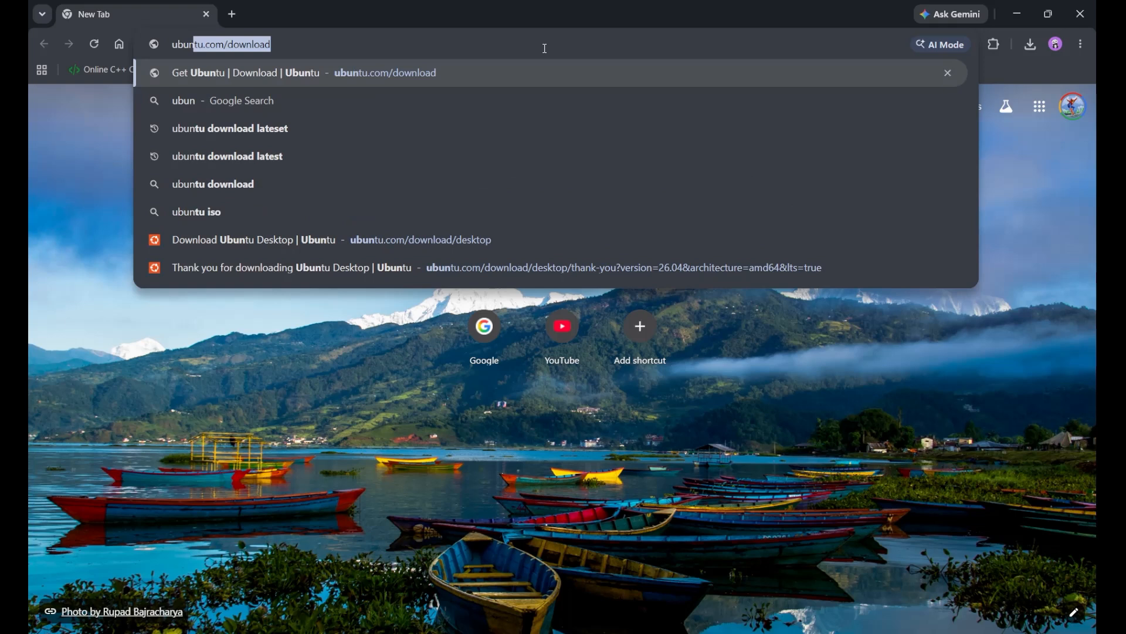
Search the web for "ubuntu download lateset" and open the Download Ubuntu Desktop page on ubuntu.com.
text(tu d)
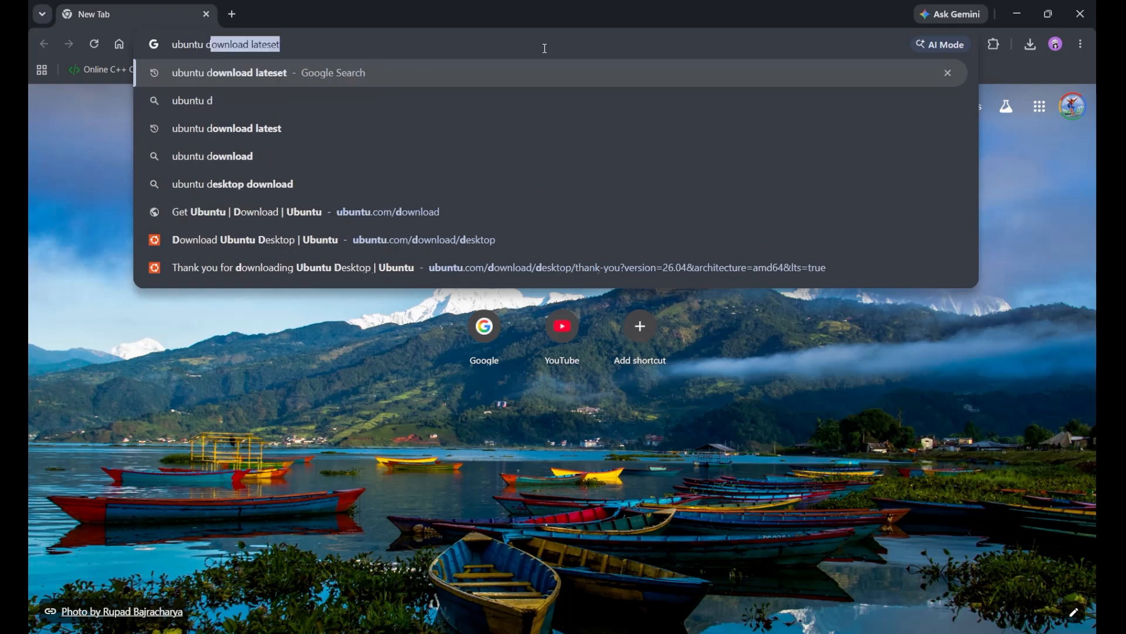
text(ownload)
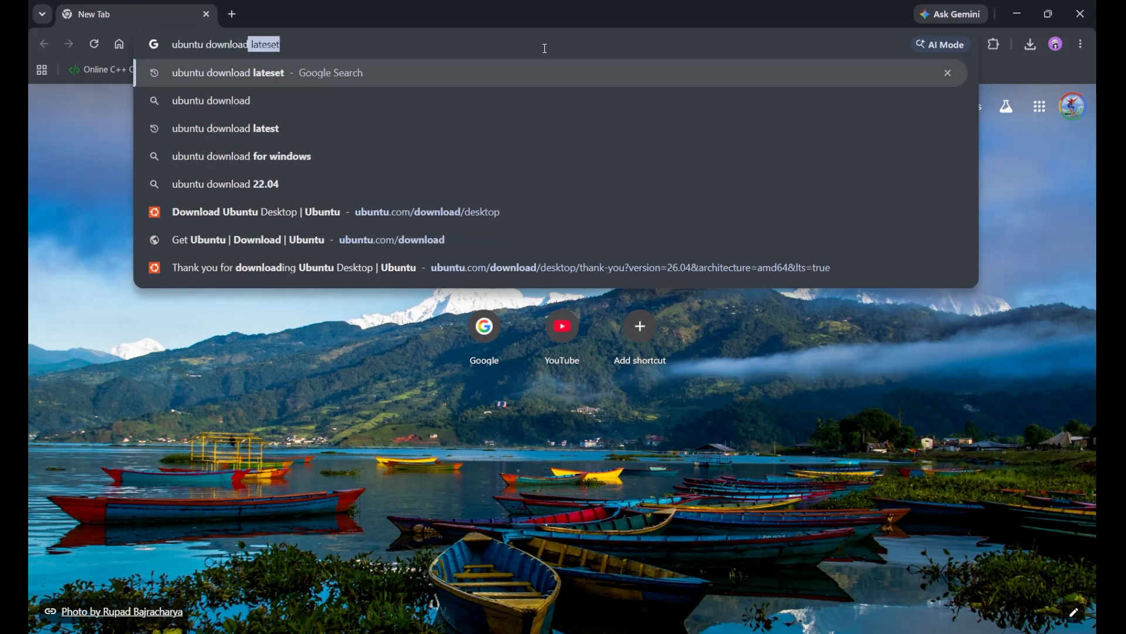
key(Right)
key(Return)
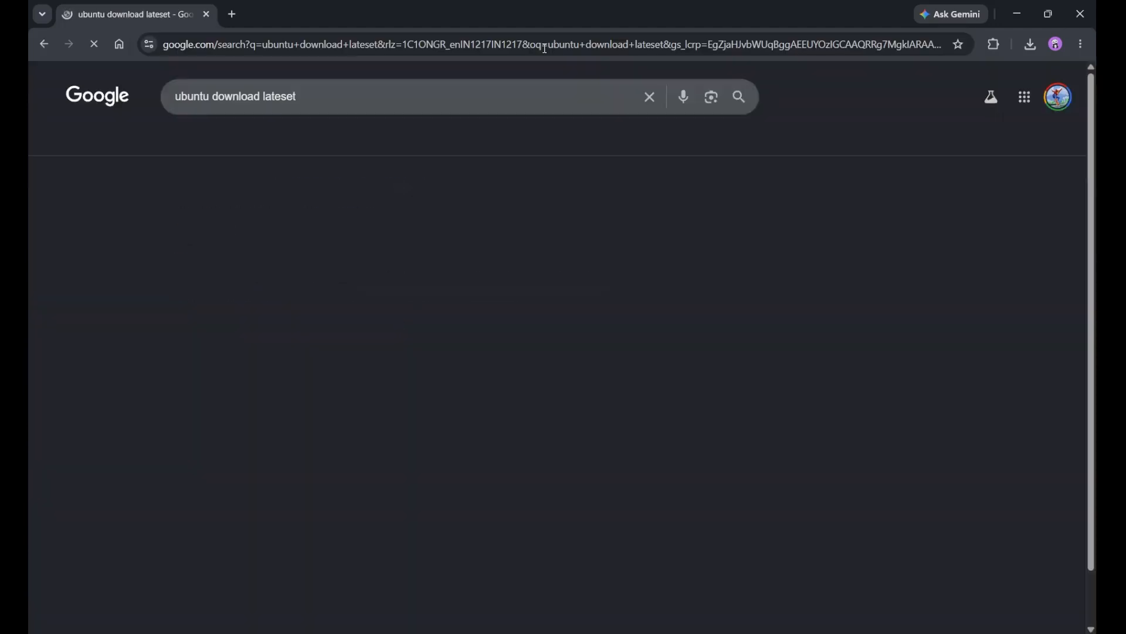
click(219, 262)
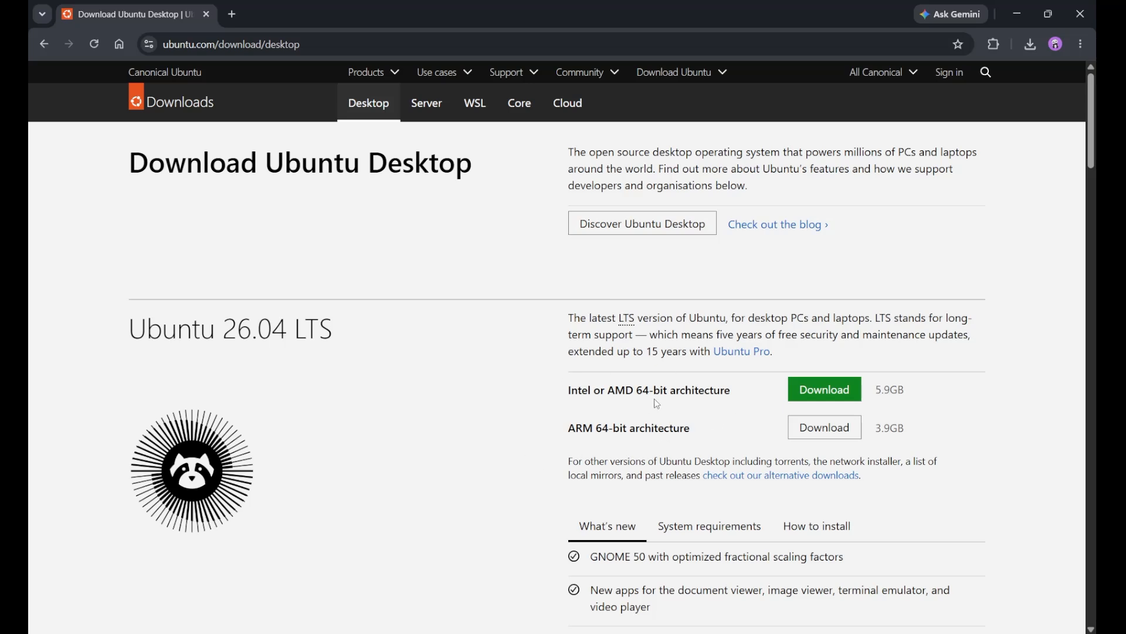
Download Ubuntu 26.04 LTS for Intel or AMD 64-bit and locate the ubuntu-26.04-desktop-amd64 image in C:\Download.
click(819, 399)
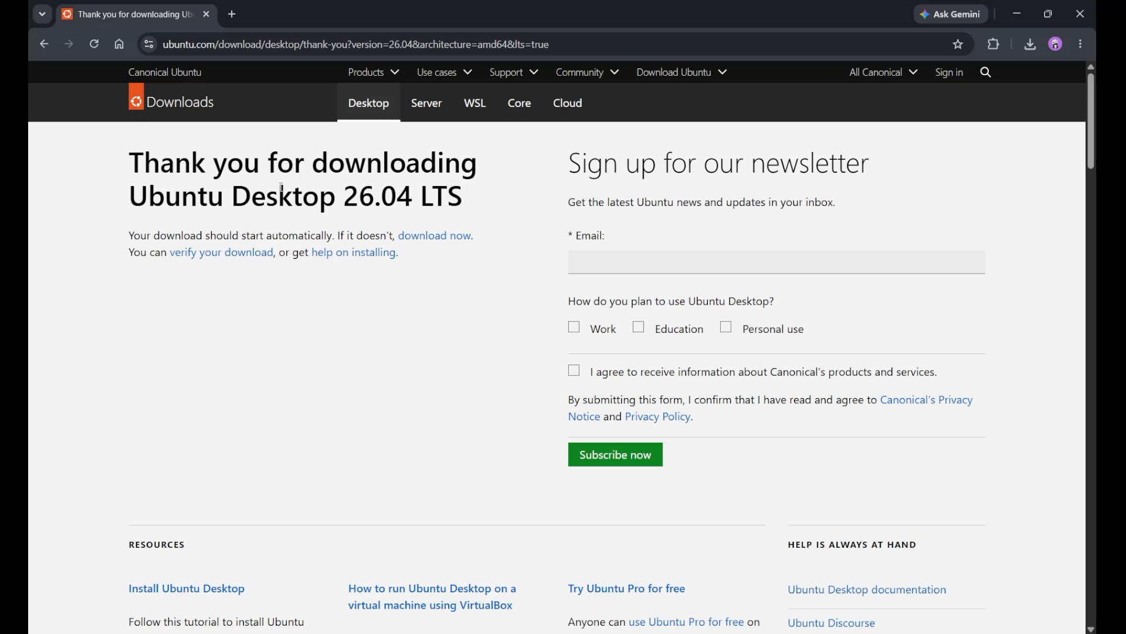
click(1031, 47)
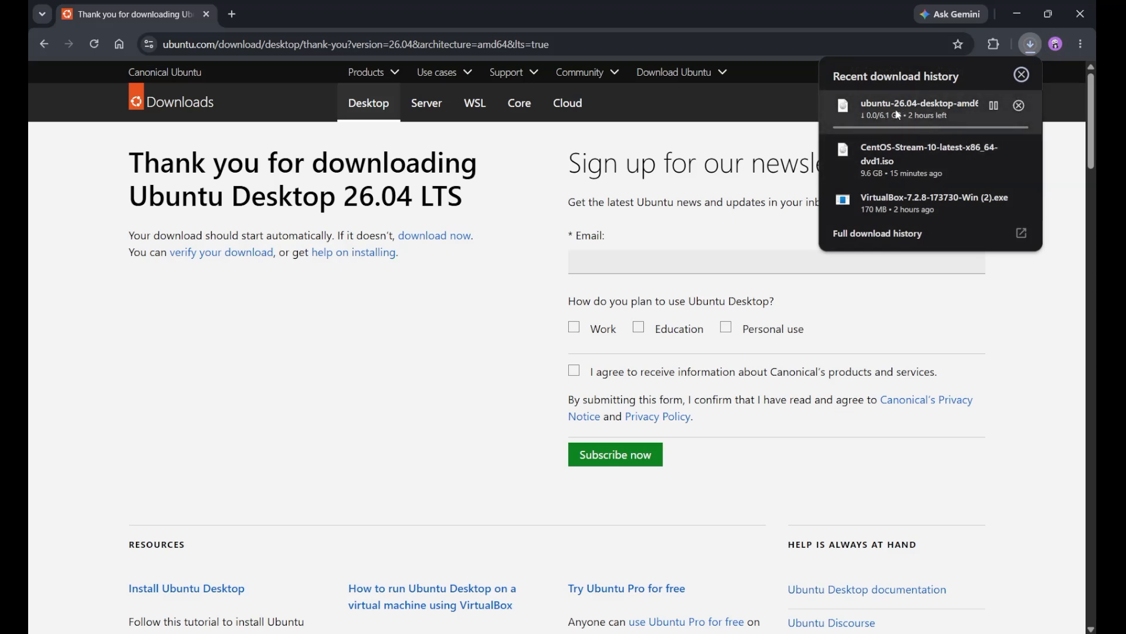
click(471, 355)
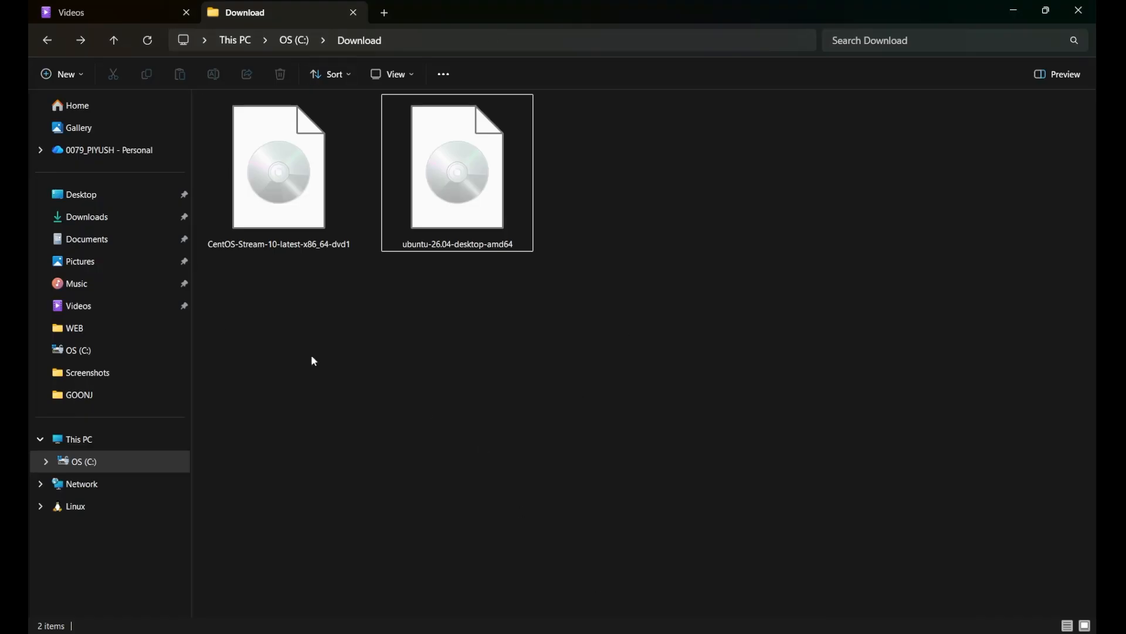
click(444, 221)
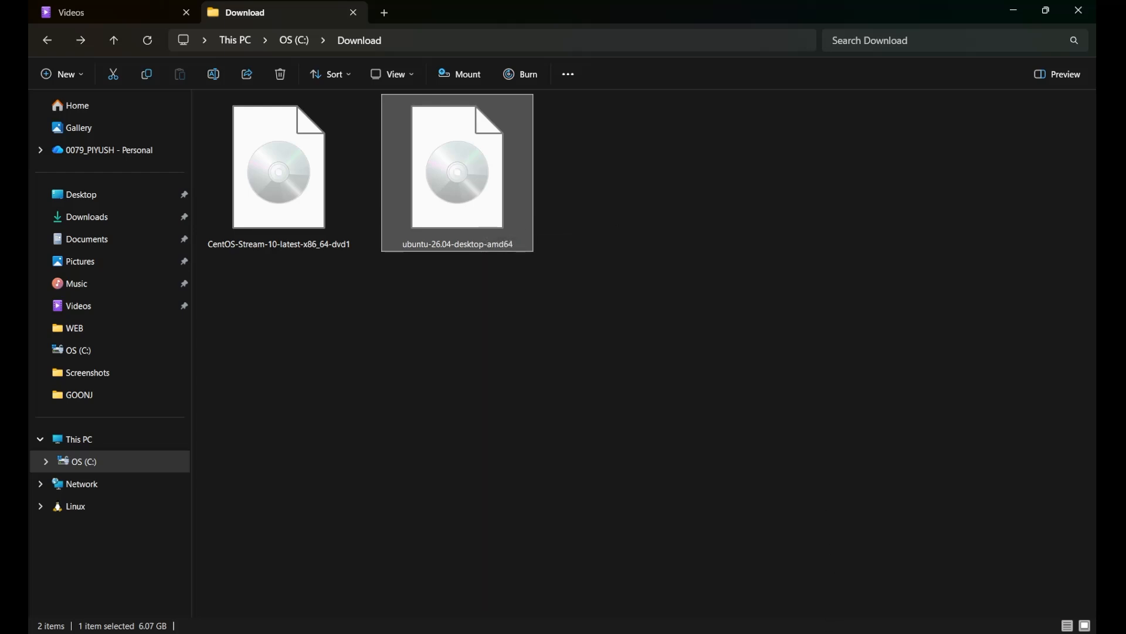
Switch to Oracle VirtualBox Manager and start a new virtual machine named Ubuntu.
mouse_move(768, 632)
click(767, 580)
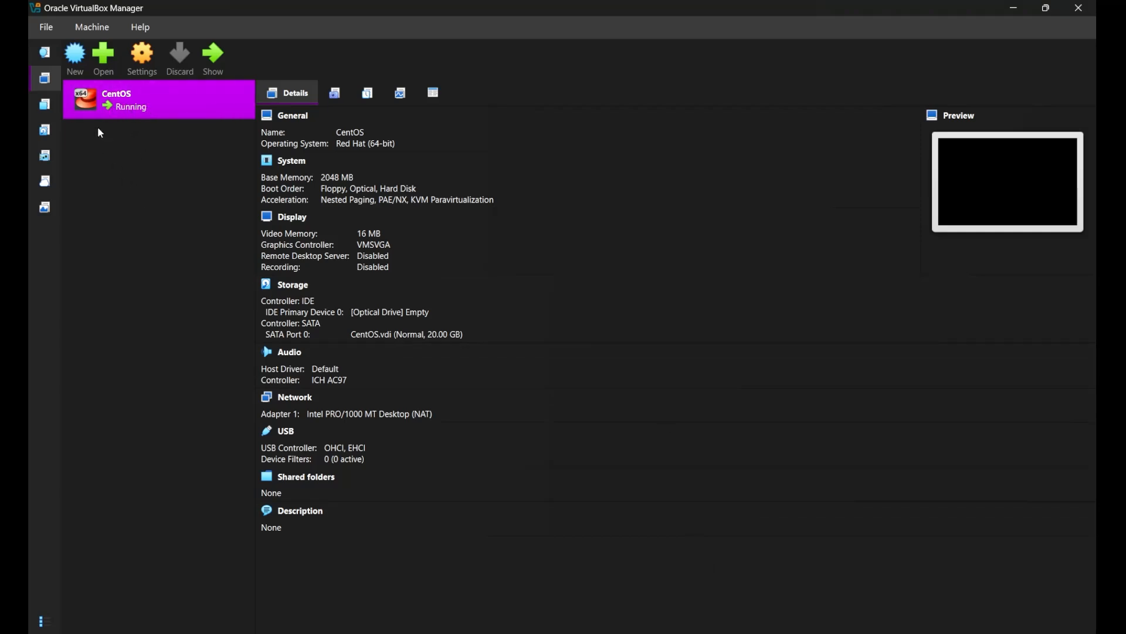
click(78, 69)
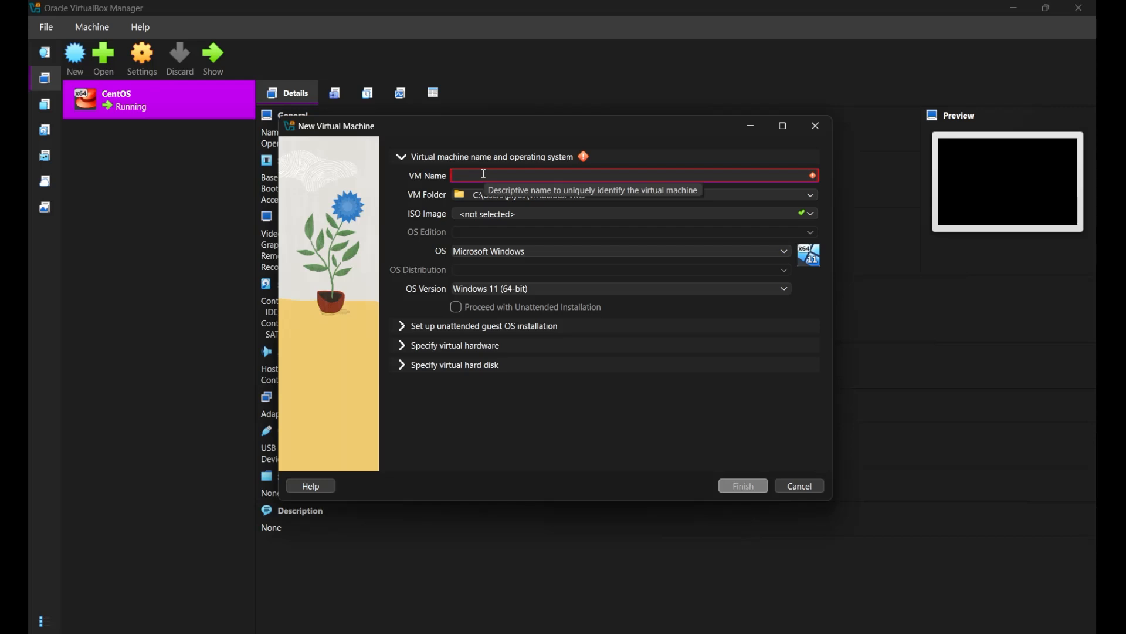
text(Ubuntu)
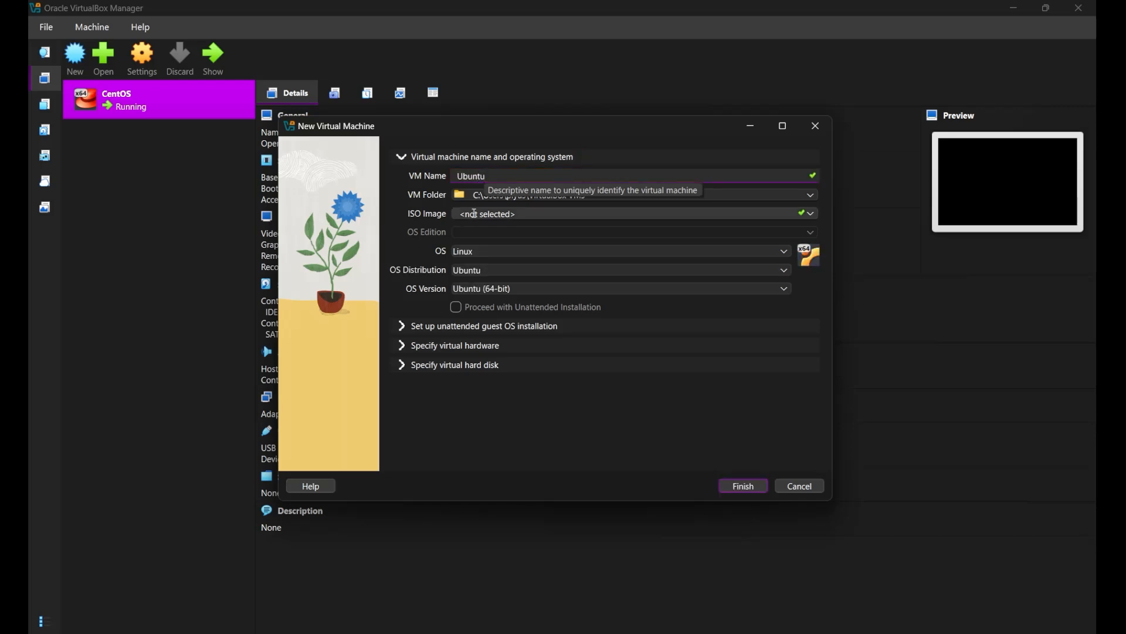
Set the virtual machine's folder to C:\VirtualBox.
click(813, 200)
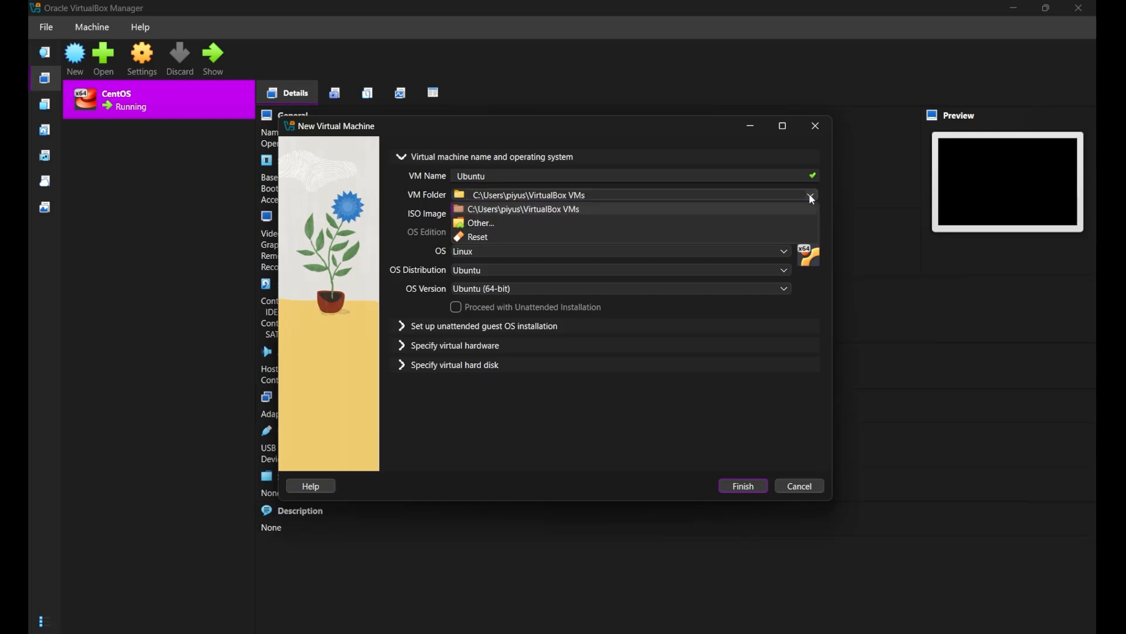
click(593, 220)
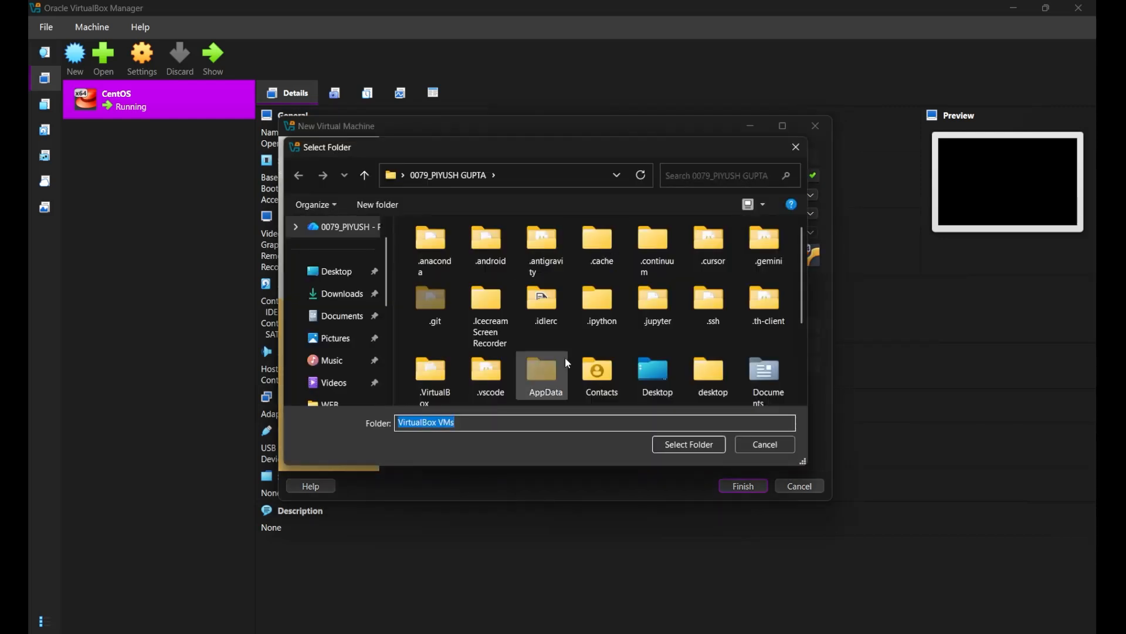
scroll(564, 357, down, 2)
scroll(330, 355, down, 3)
click(333, 338)
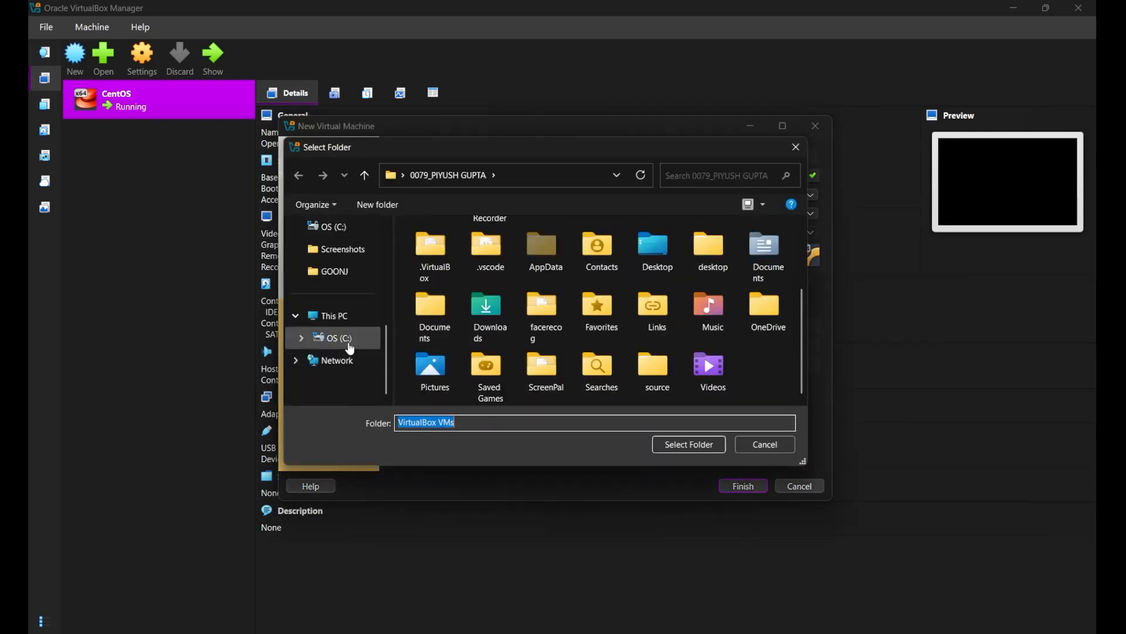
scroll(589, 353, down, 10)
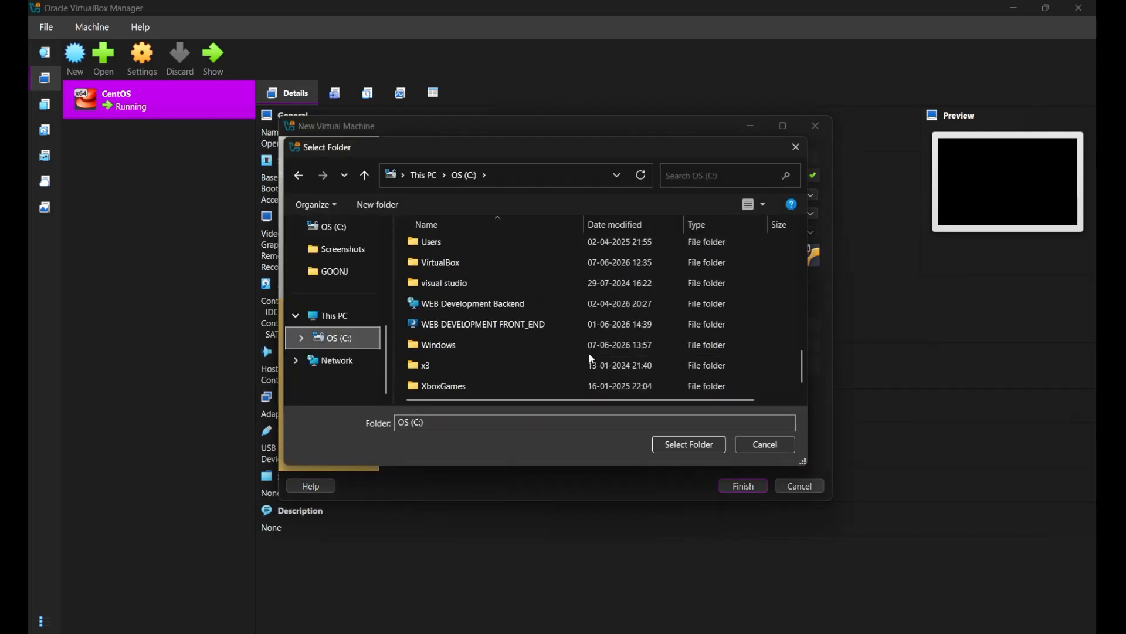
double_click(468, 265)
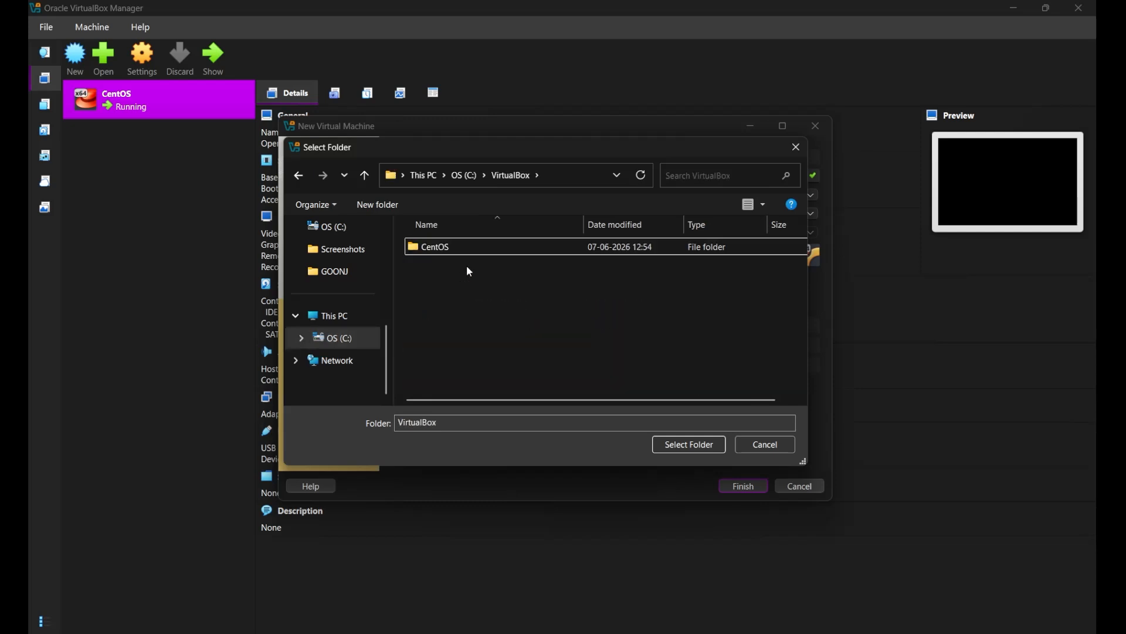
click(684, 447)
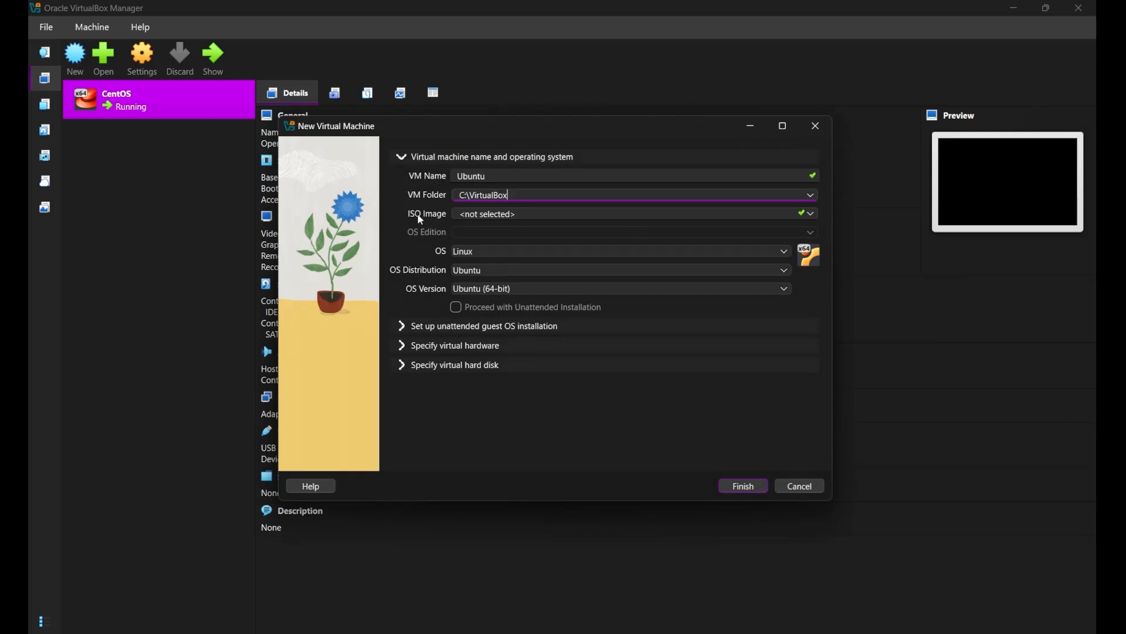
Choose C:\Download\ubuntu-26.04-desktop-amd64.iso as the virtual machine's ISO image.
click(537, 217)
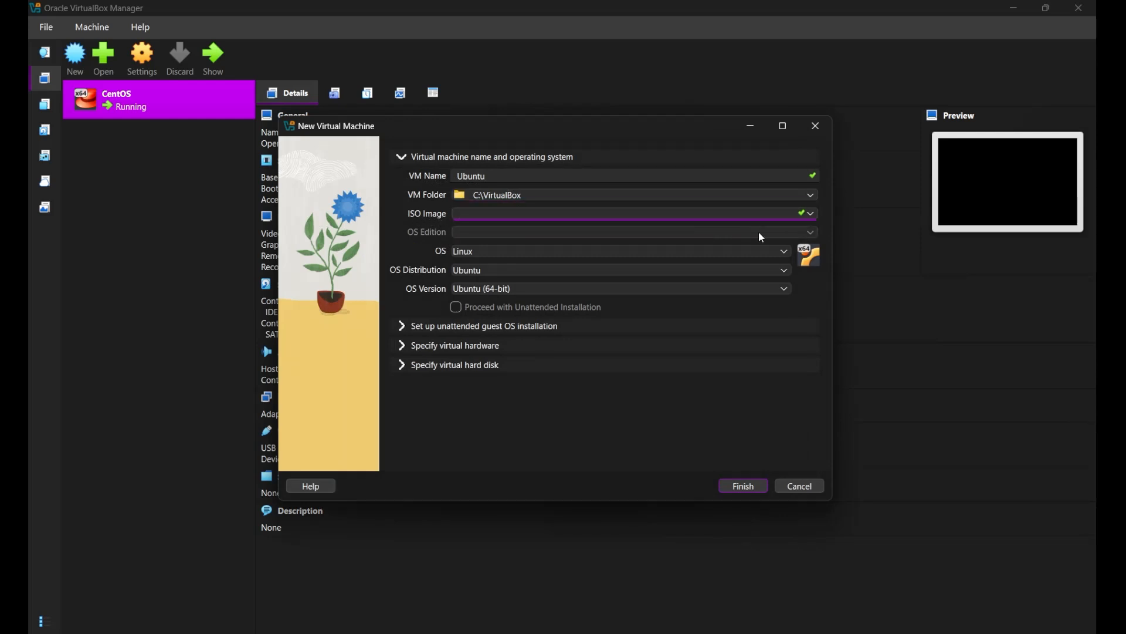
click(809, 220)
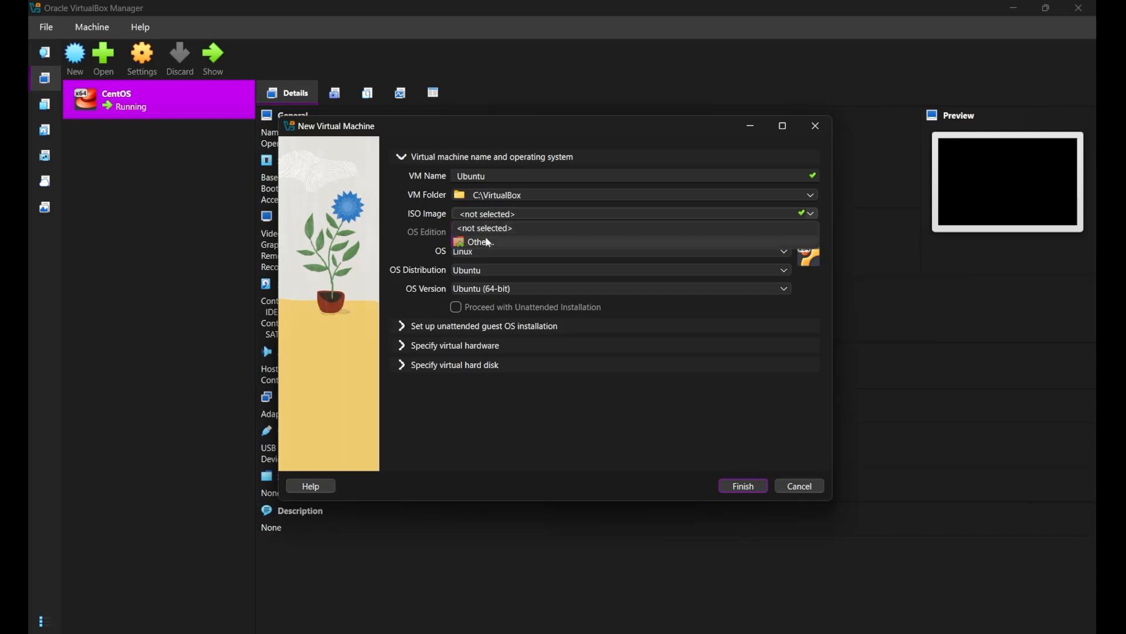
click(485, 241)
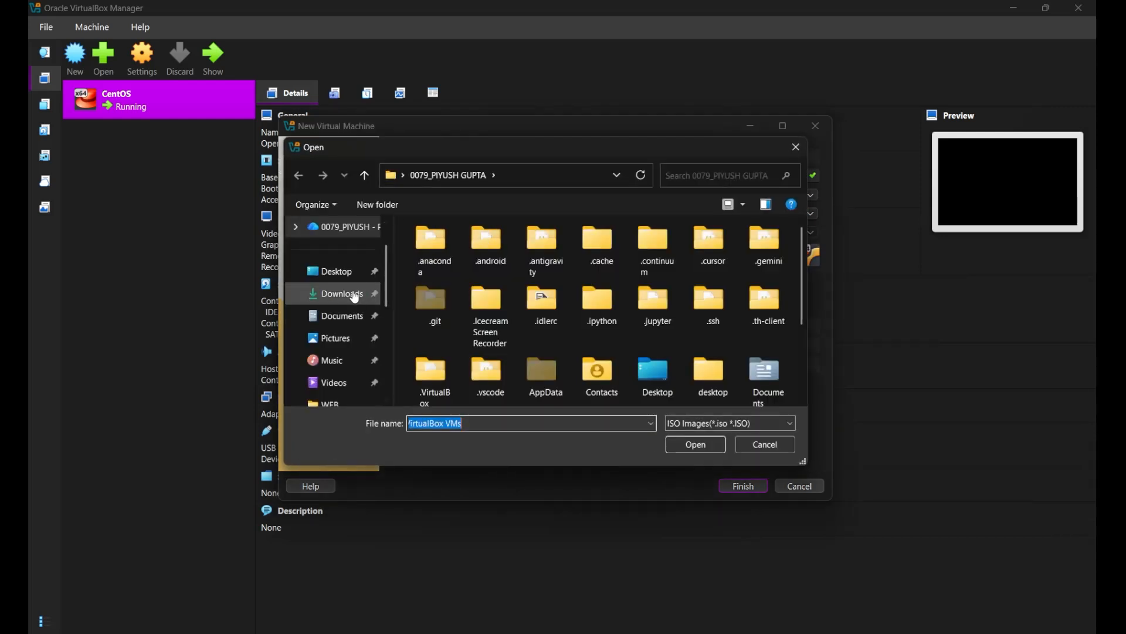
scroll(340, 352, down, 5)
click(333, 316)
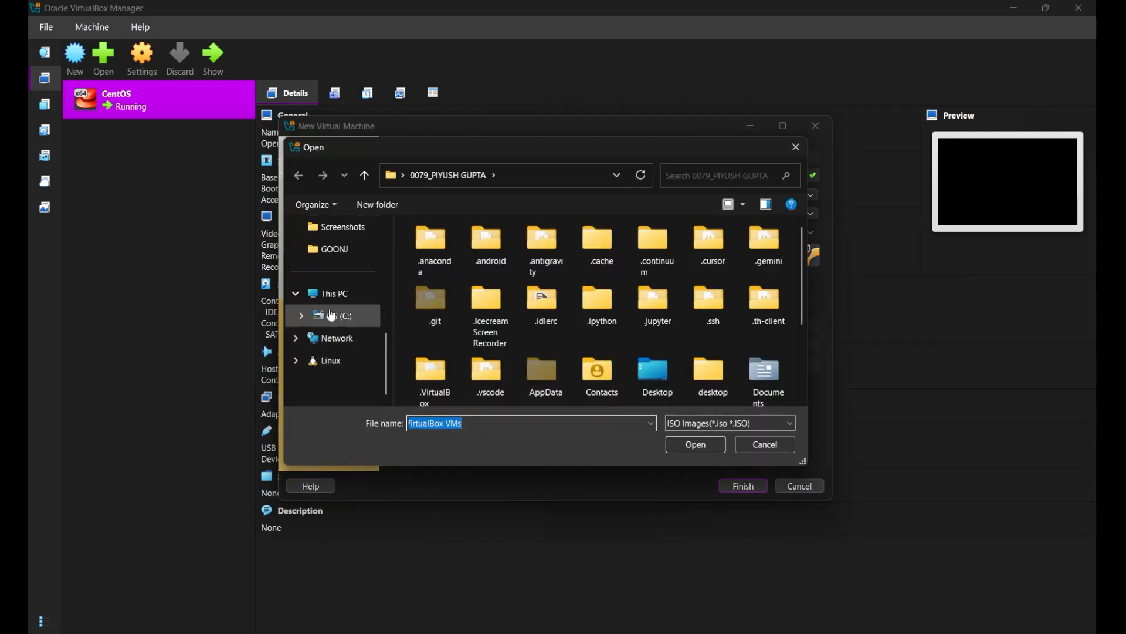
double_click(460, 392)
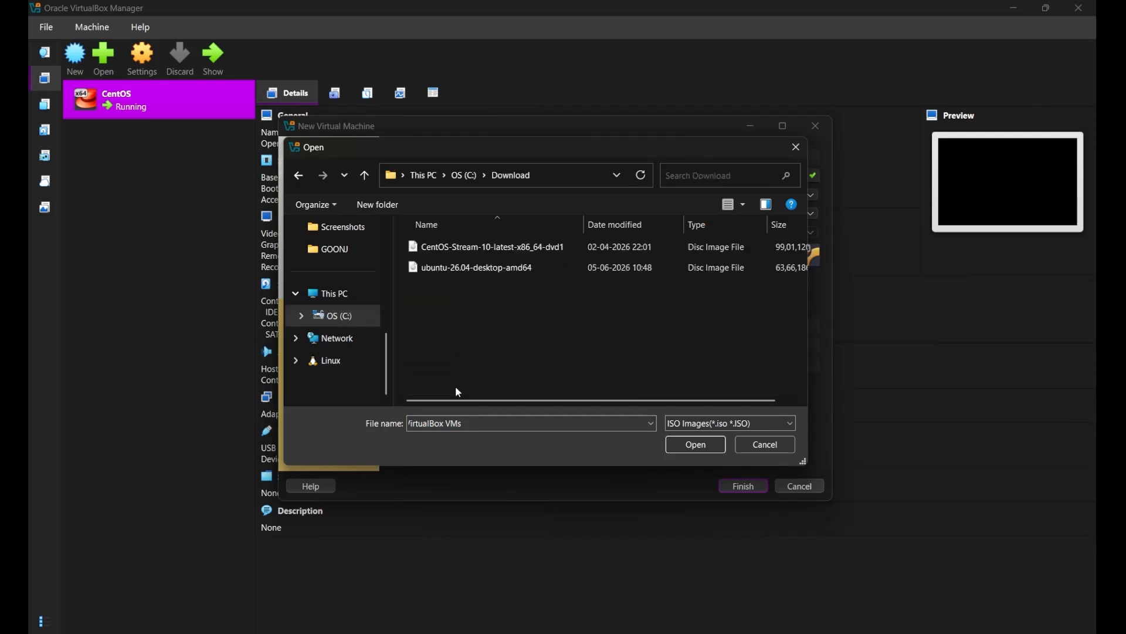
click(468, 270)
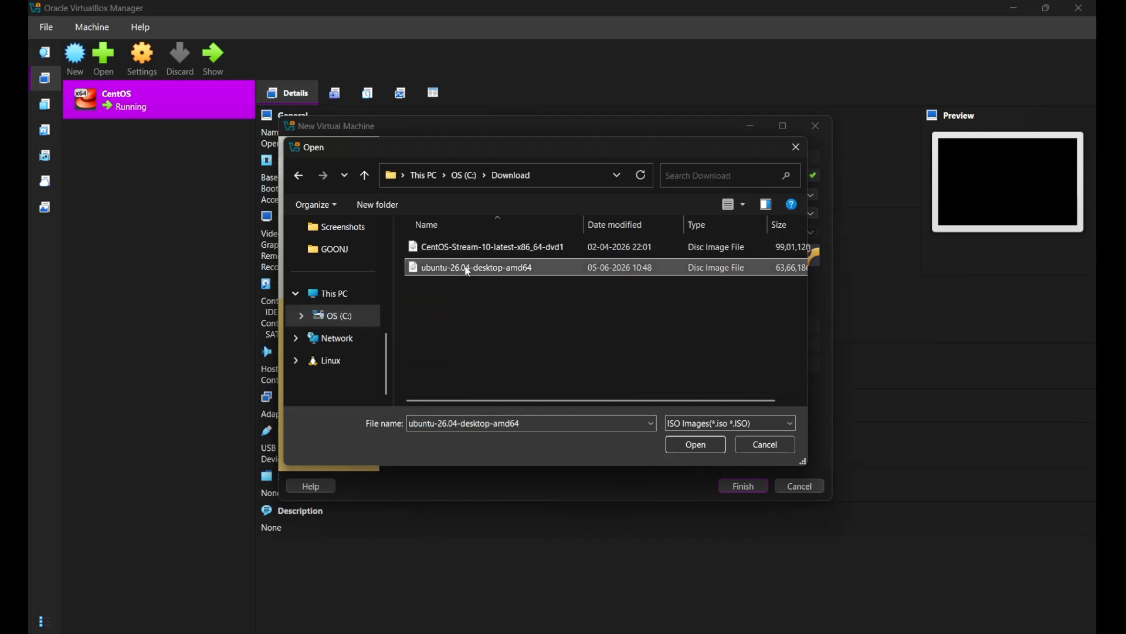
key(Return)
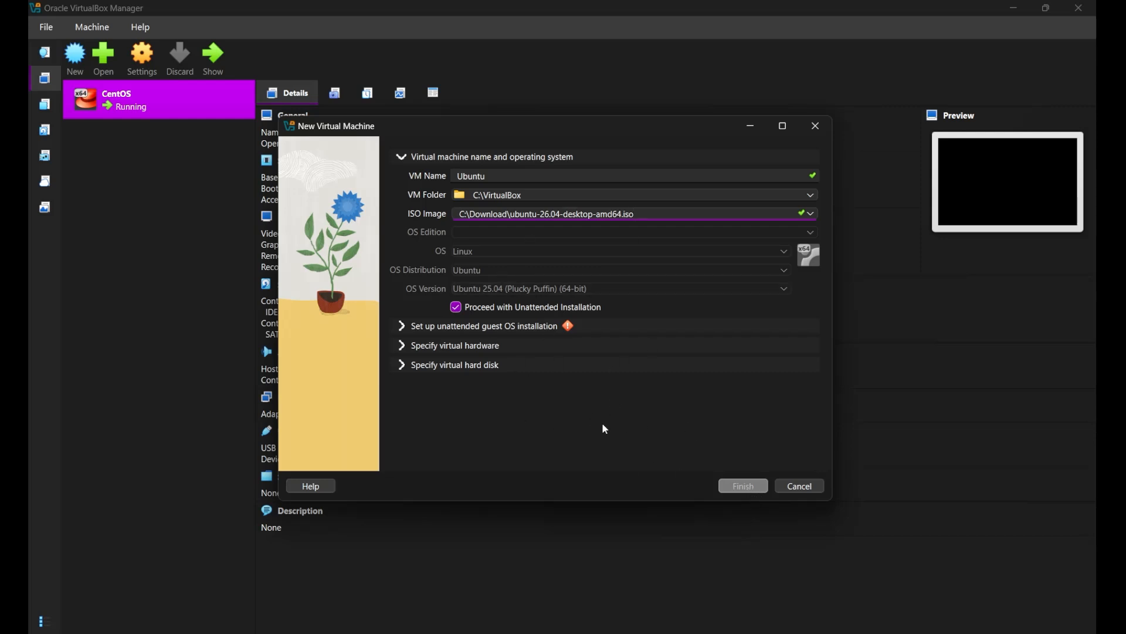
click(802, 195)
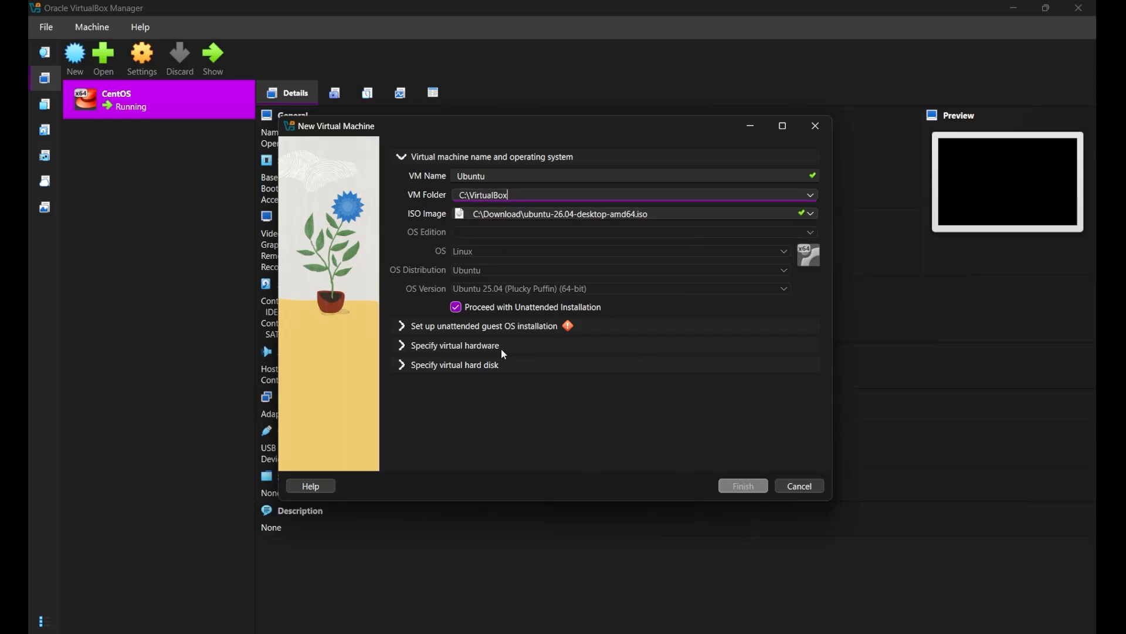
Enter and confirm the guest account password for the unattended installation, and replace the default user name with the account owner's name.
click(493, 328)
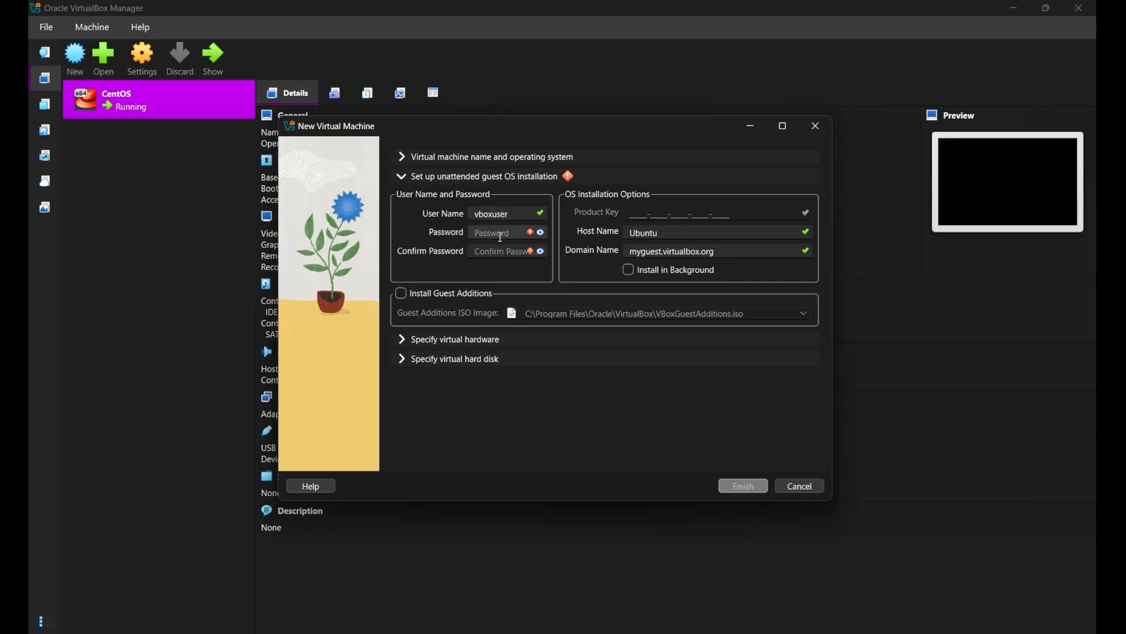
click(502, 233)
text(1234)
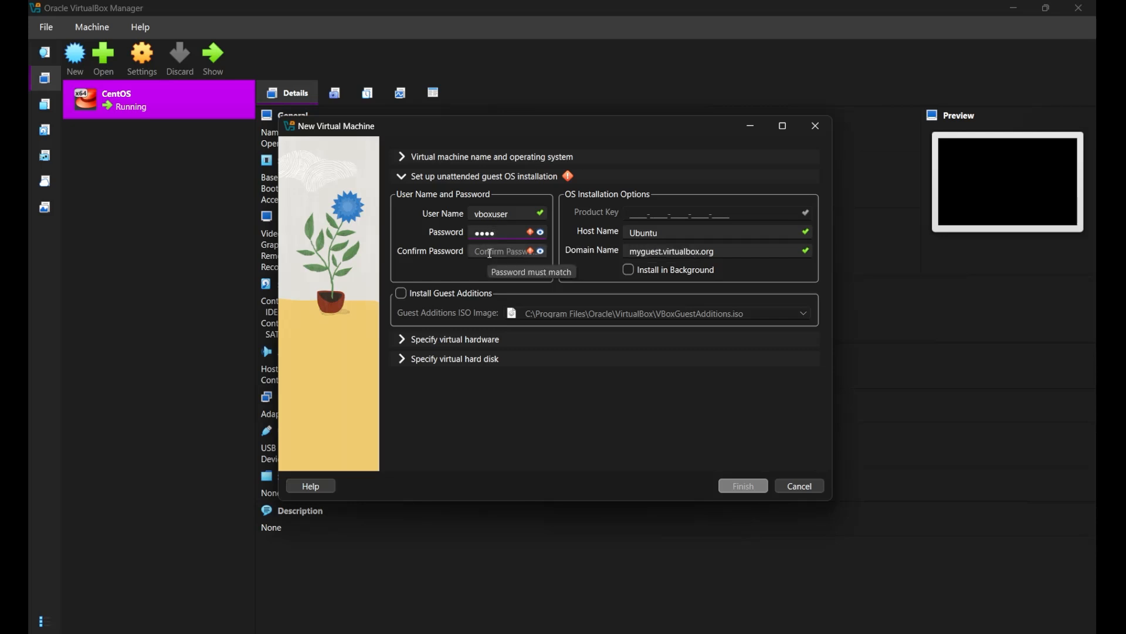
click(506, 251)
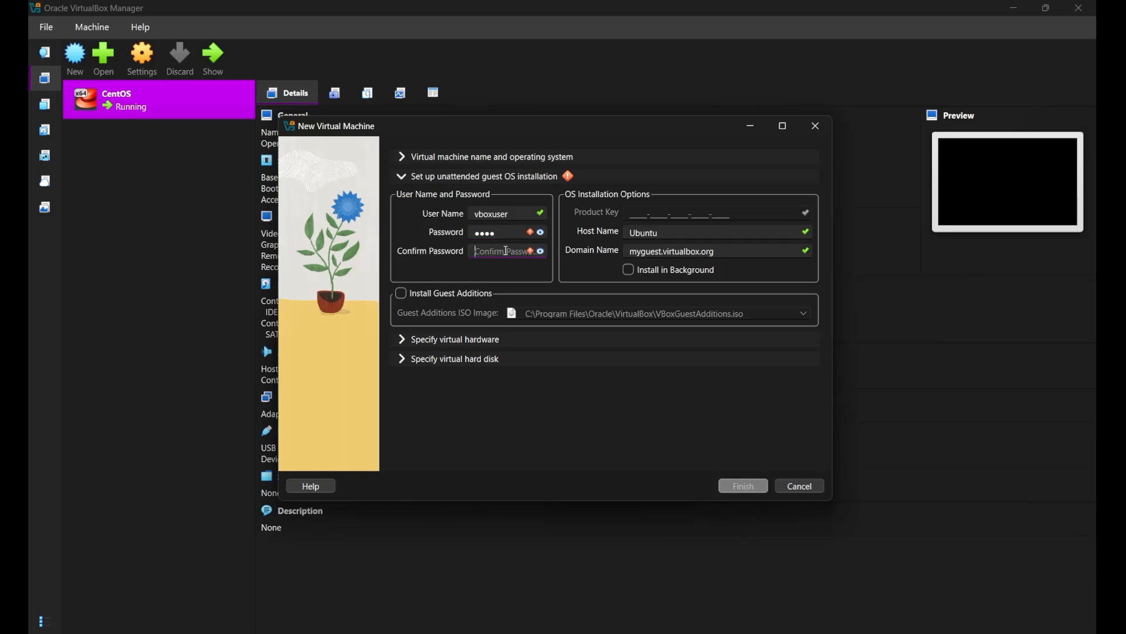
text(1234)
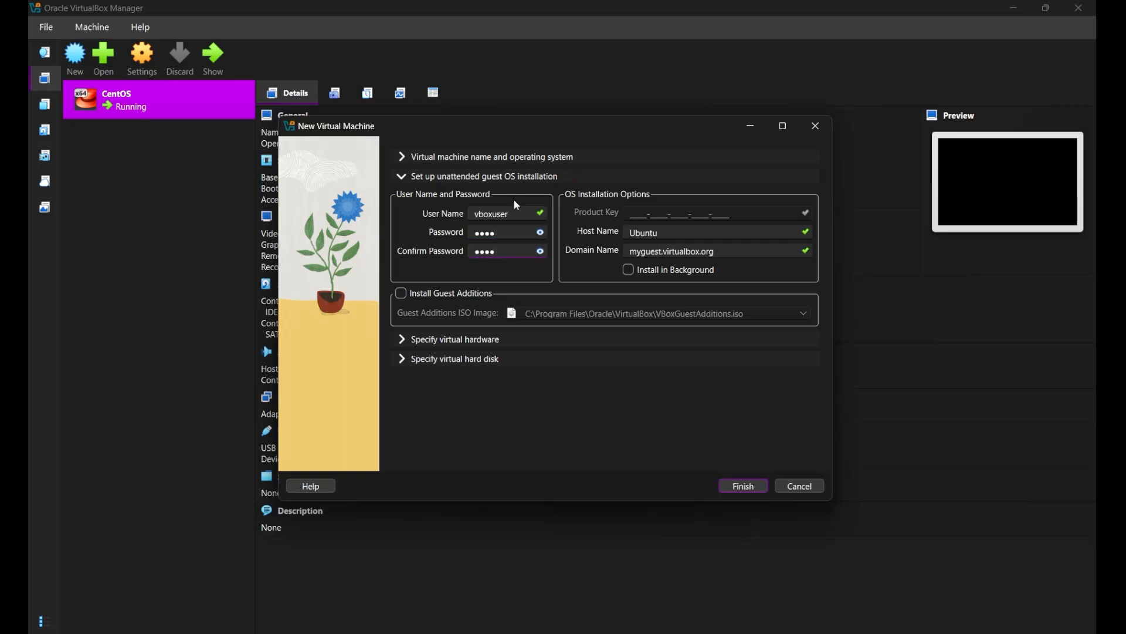
drag(511, 213, 461, 219)
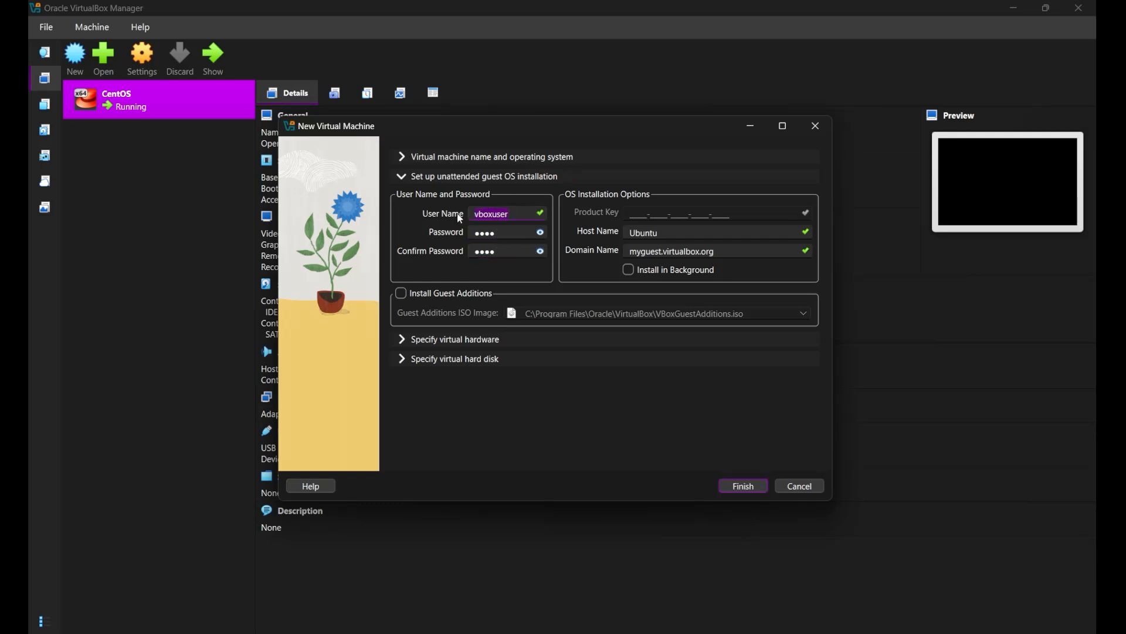
text(piyush)
Finish creating the Ubuntu virtual machine and dismiss the keyboard capture and mouse integration notices while it boots.
click(743, 486)
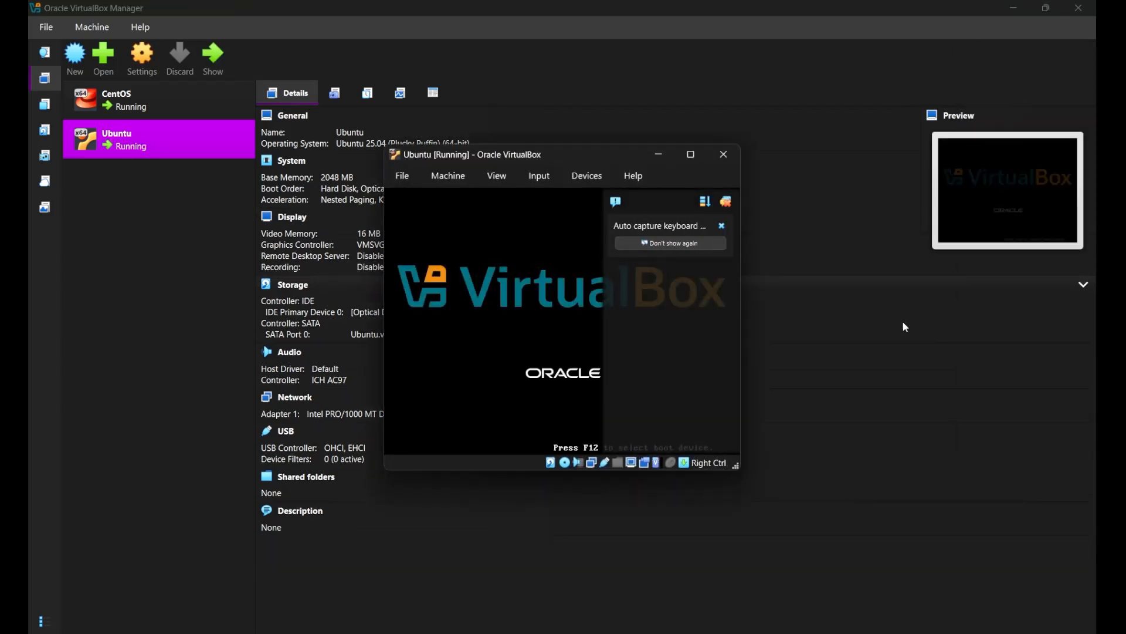
click(721, 226)
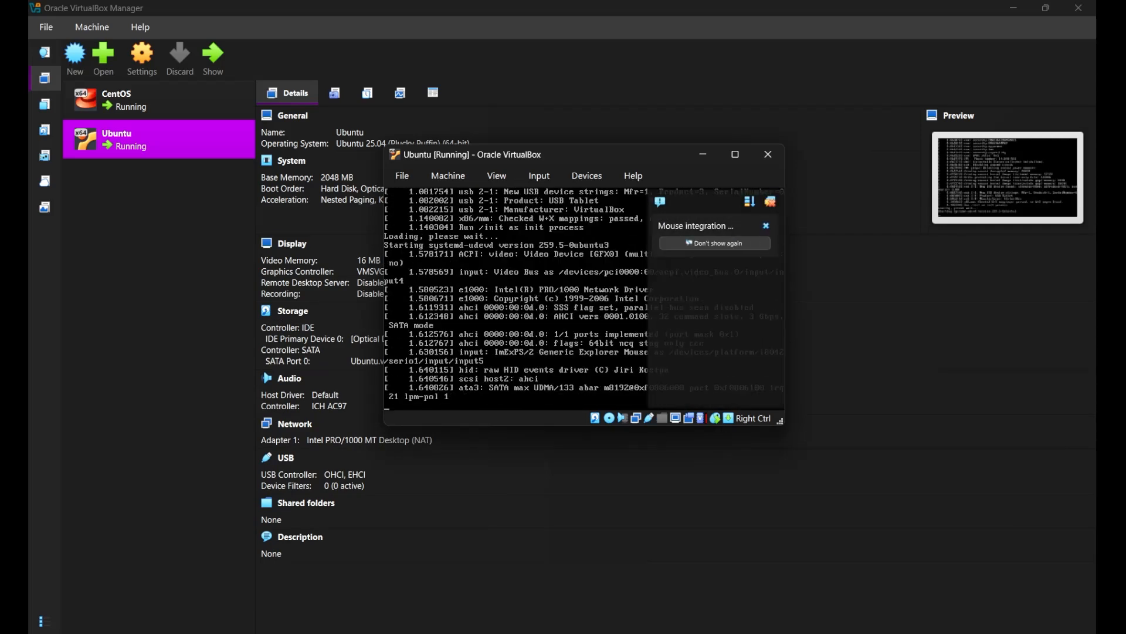
click(767, 226)
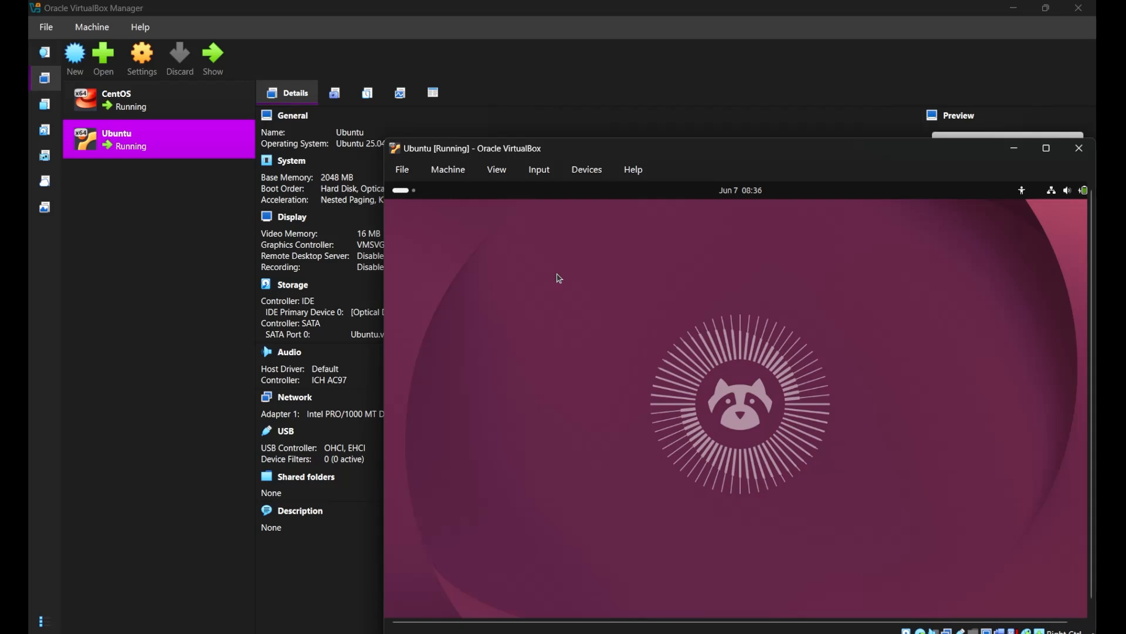
Maximize the running Ubuntu virtual machine's window.
double_click(765, 151)
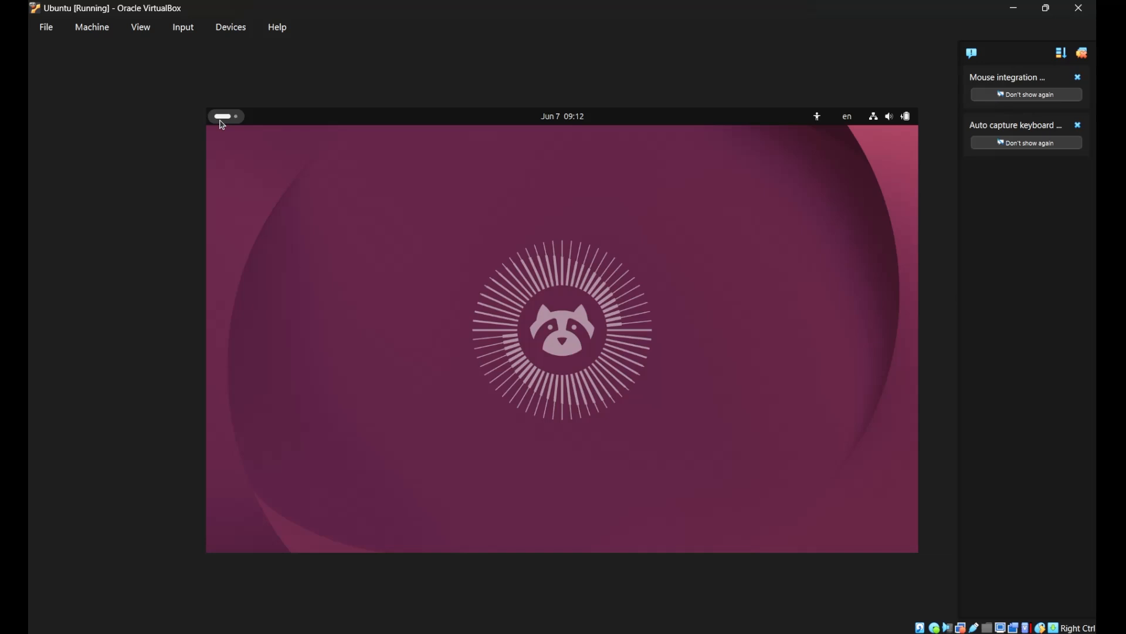
click(223, 116)
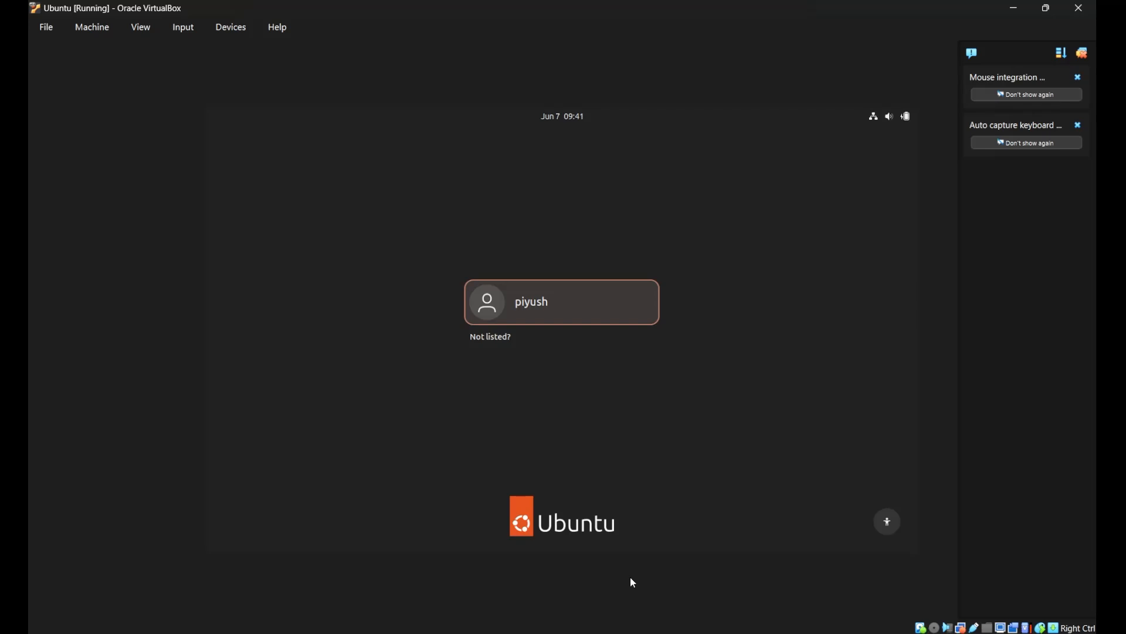
Log in to the Ubuntu guest by selecting the listed user account and entering the account password.
click(575, 309)
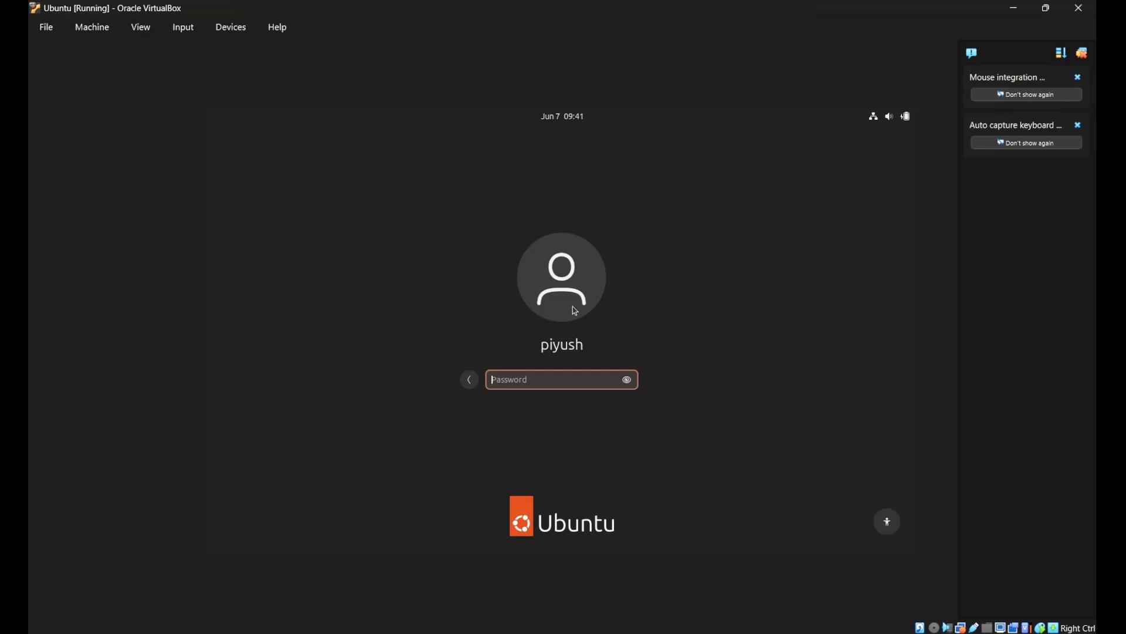
text(****)
key(Return)
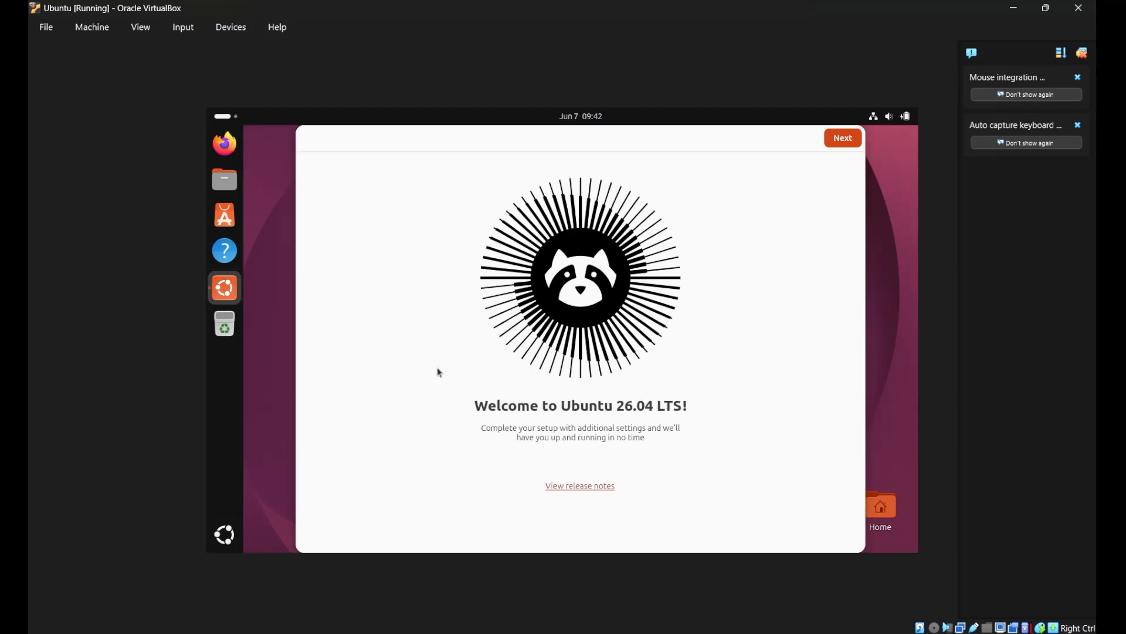
Complete the Ubuntu 26.04 LTS welcome setup, keeping data sharing off and the Default style with the orange accent color.
click(845, 138)
click(846, 138)
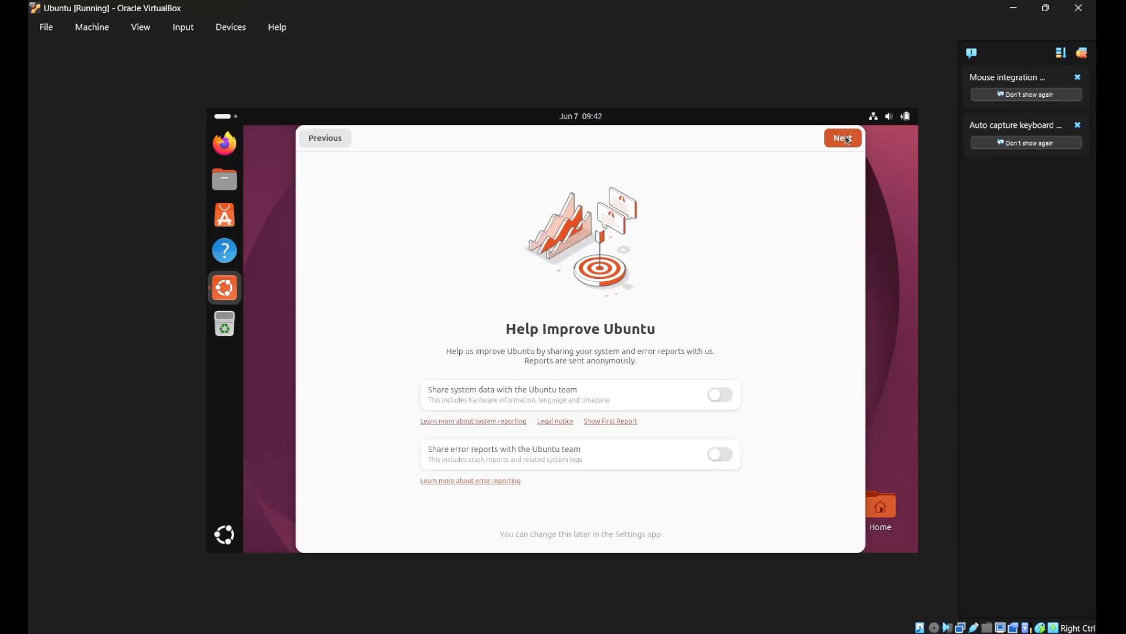
click(846, 138)
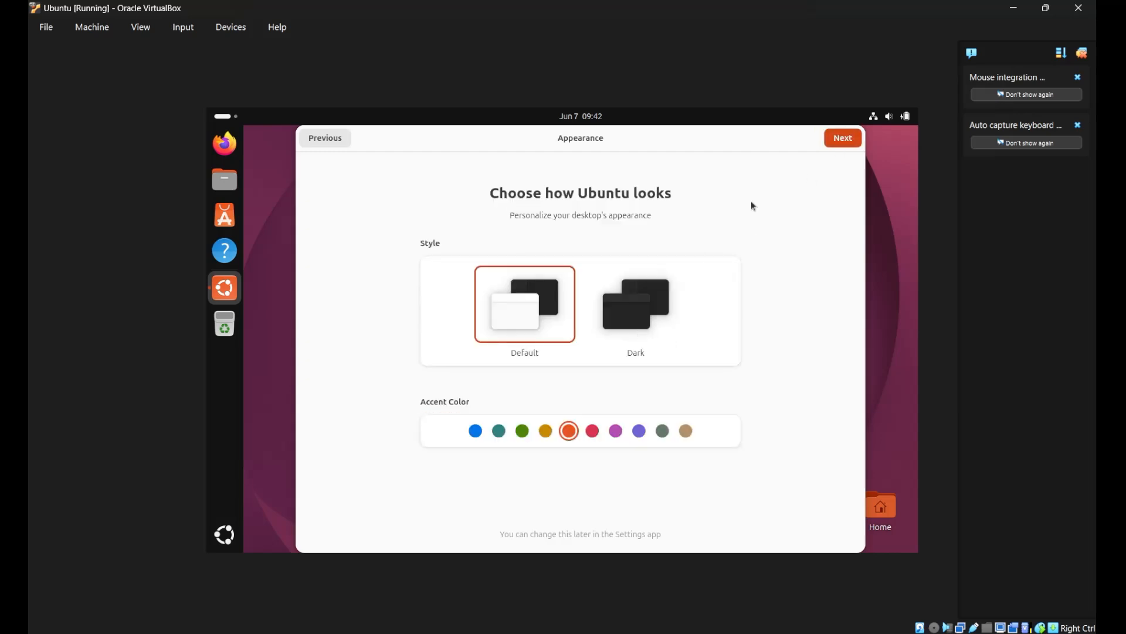
click(839, 142)
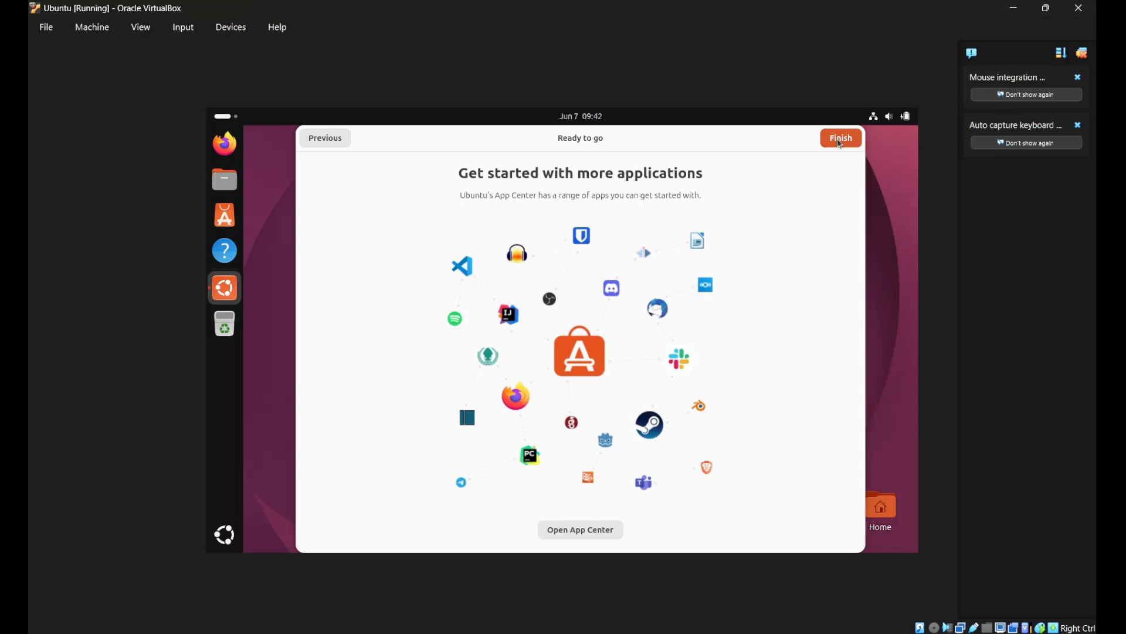
click(840, 143)
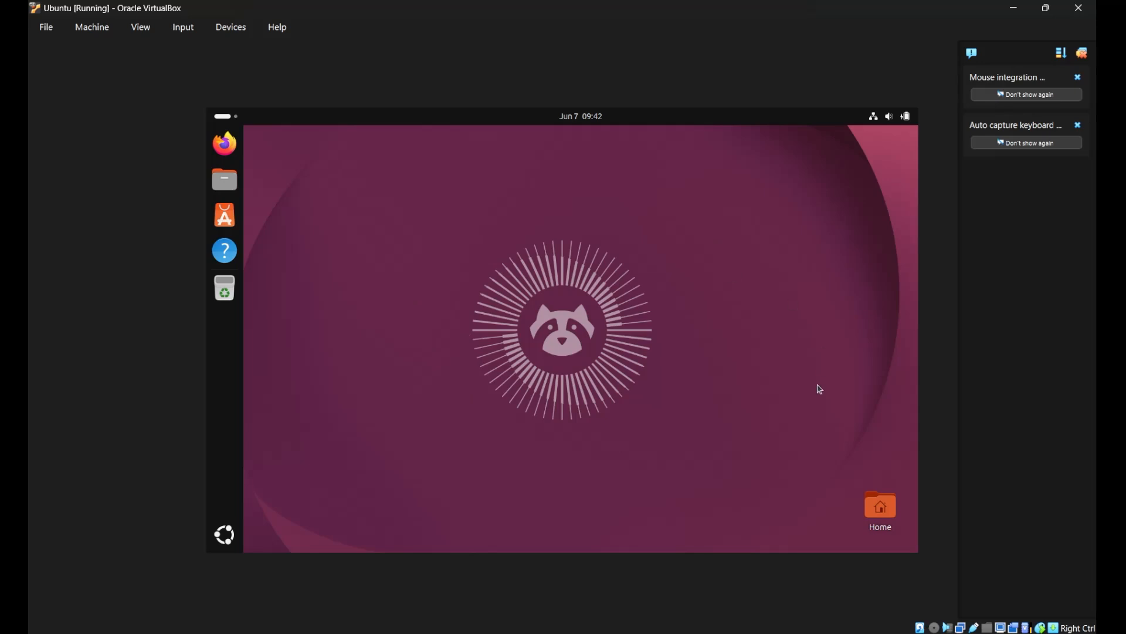
Switch to VirtualBox Manager and examine the System and Display settings of the Ubuntu virtual machine.
mouse_move(797, 632)
click(798, 604)
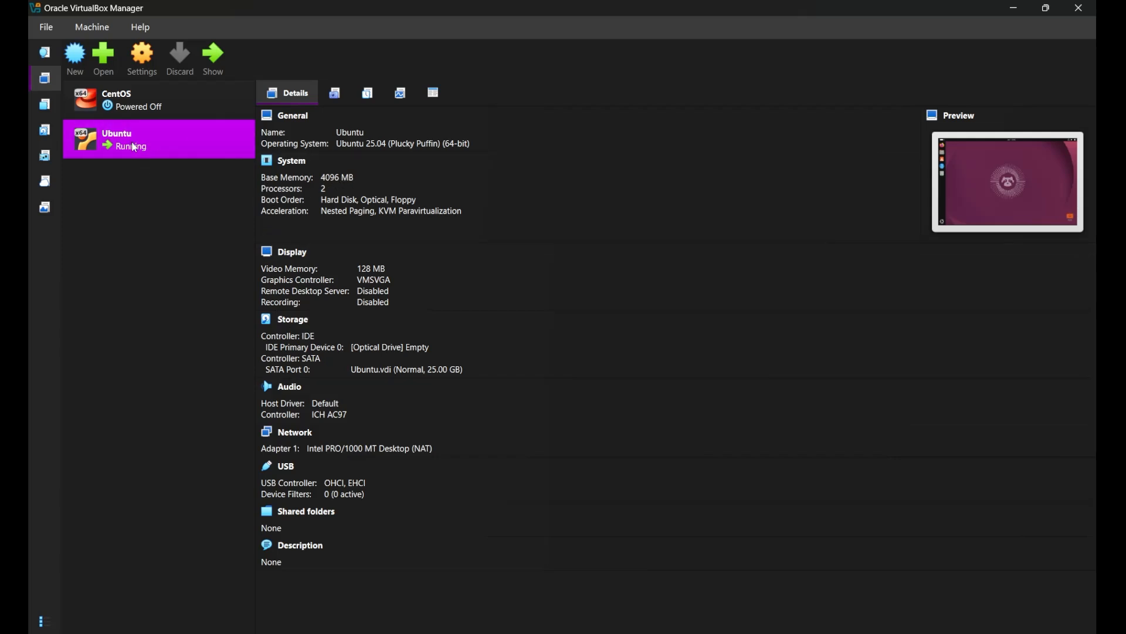
right_click(192, 140)
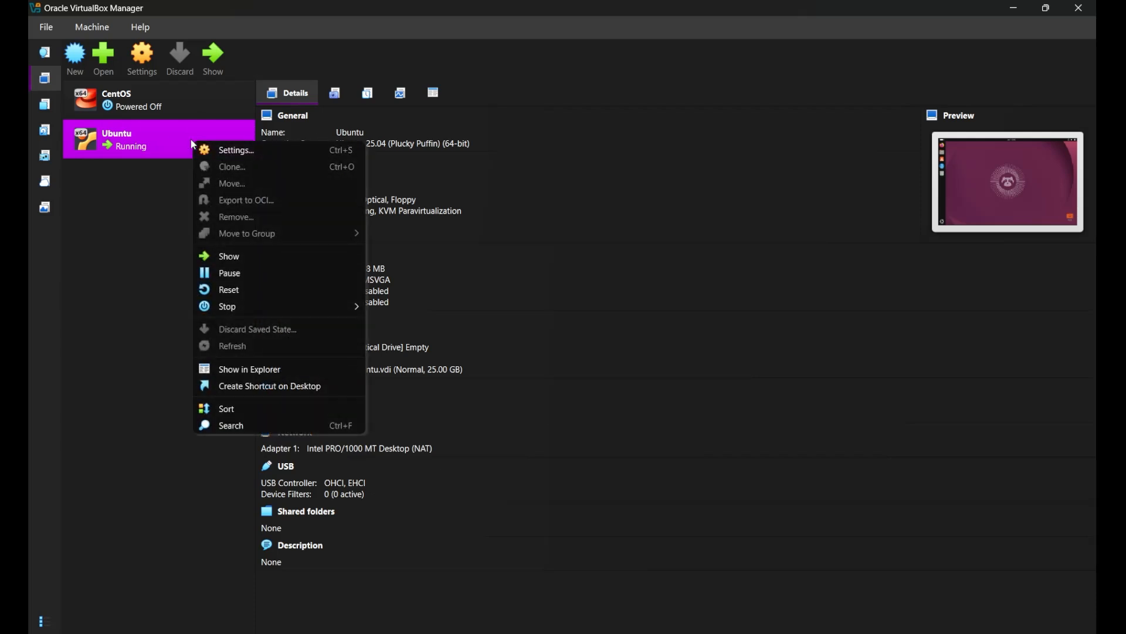
click(225, 151)
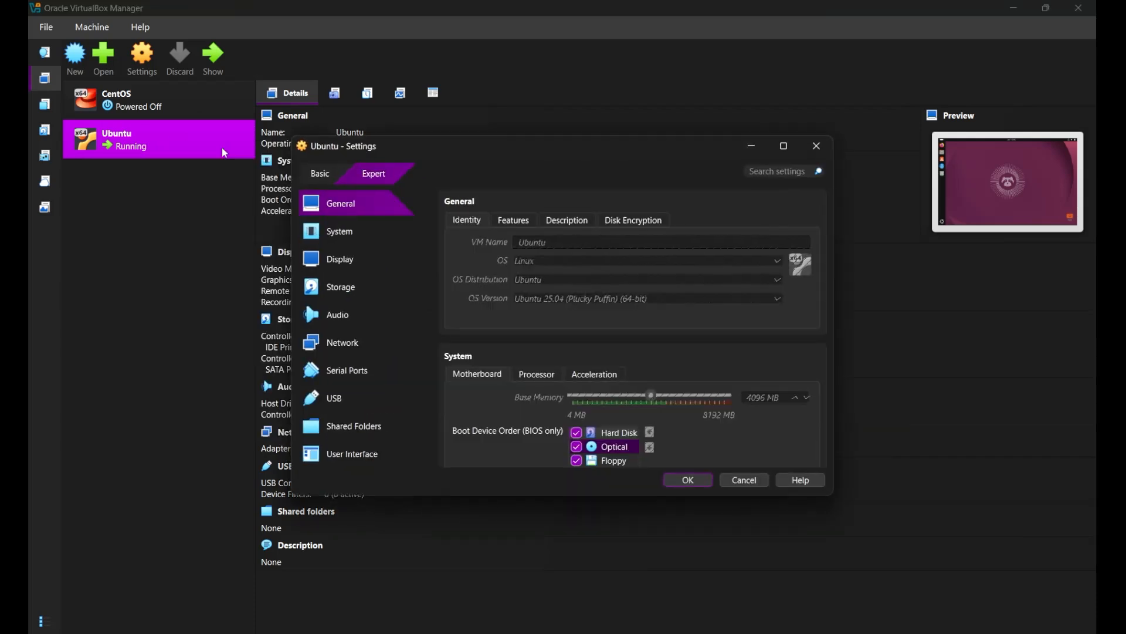
click(343, 243)
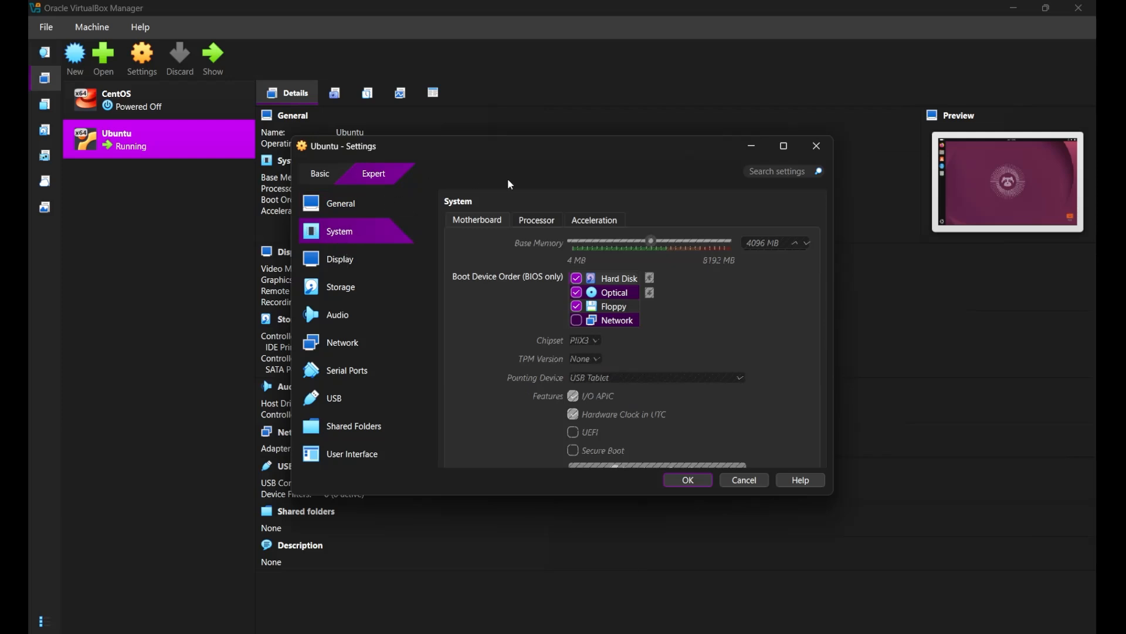
click(357, 264)
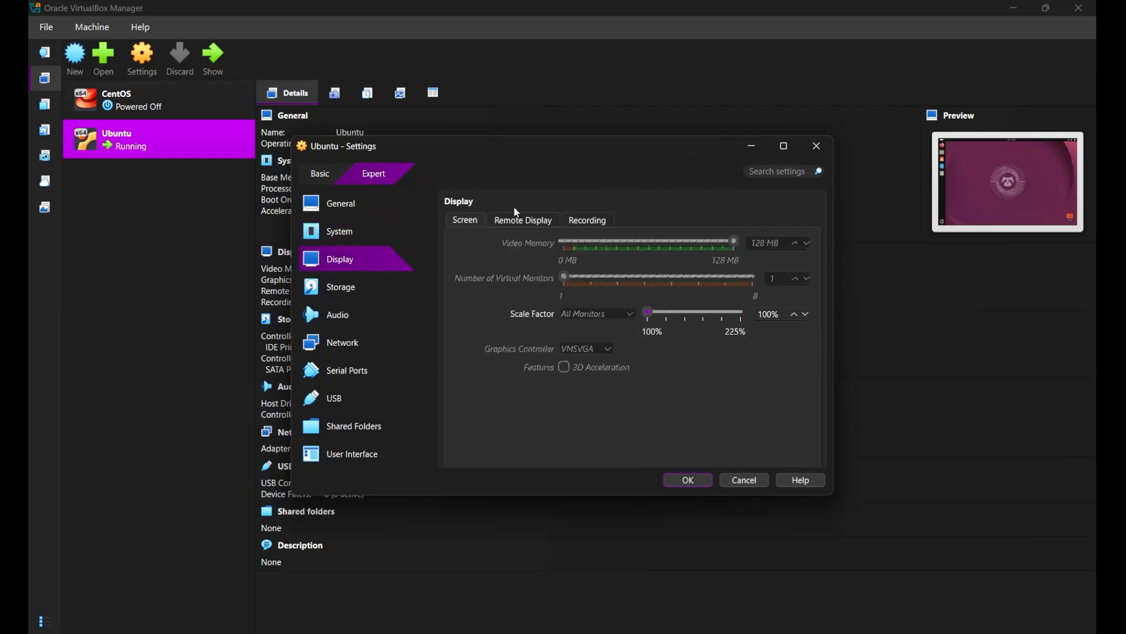
Switch the settings to Basic mode to check the System options, and return to the running Ubuntu window.
click(315, 180)
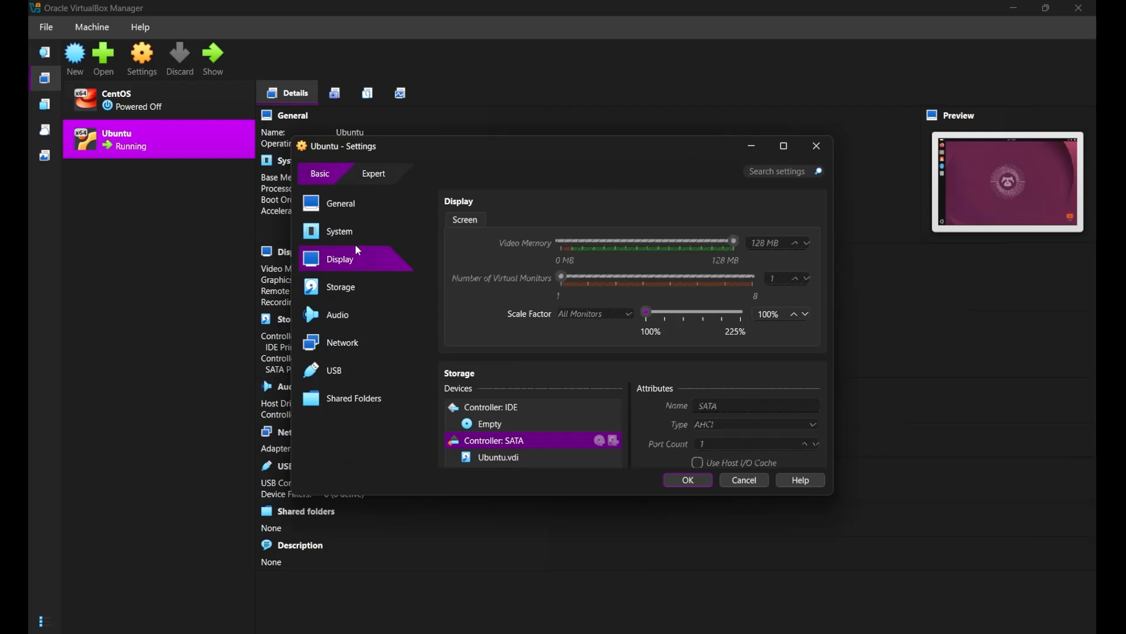
click(331, 234)
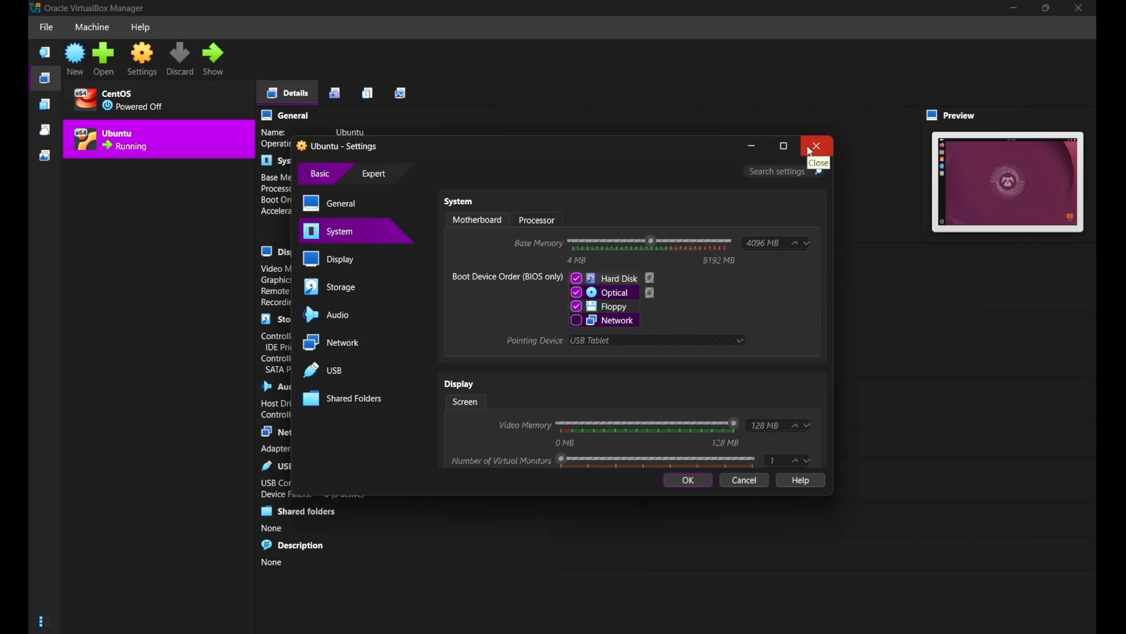
click(811, 148)
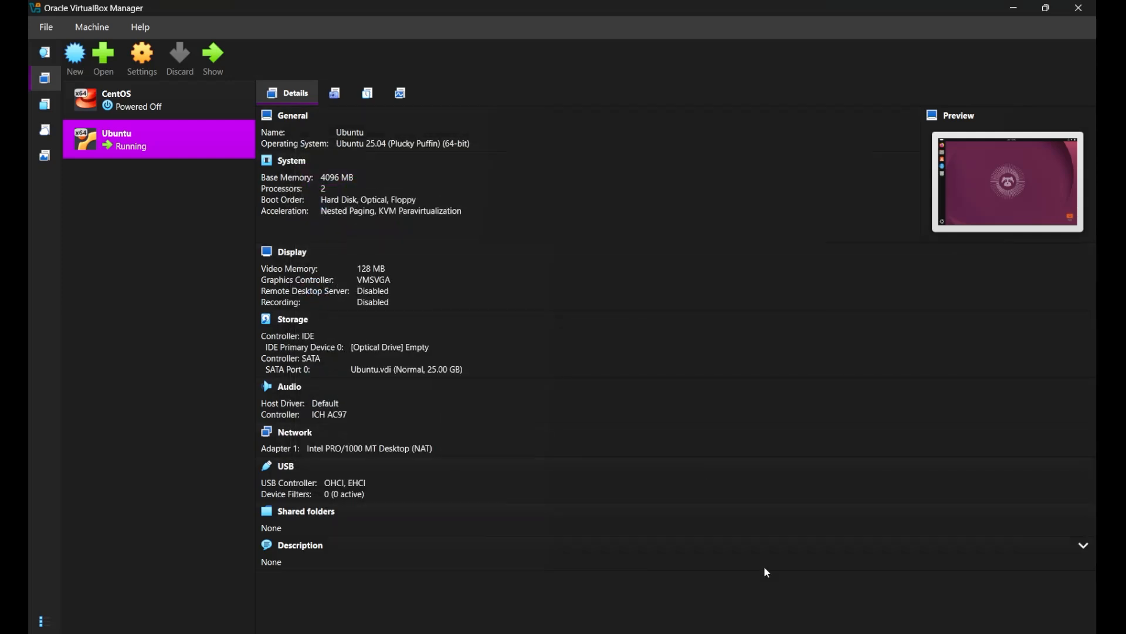
mouse_move(828, 633)
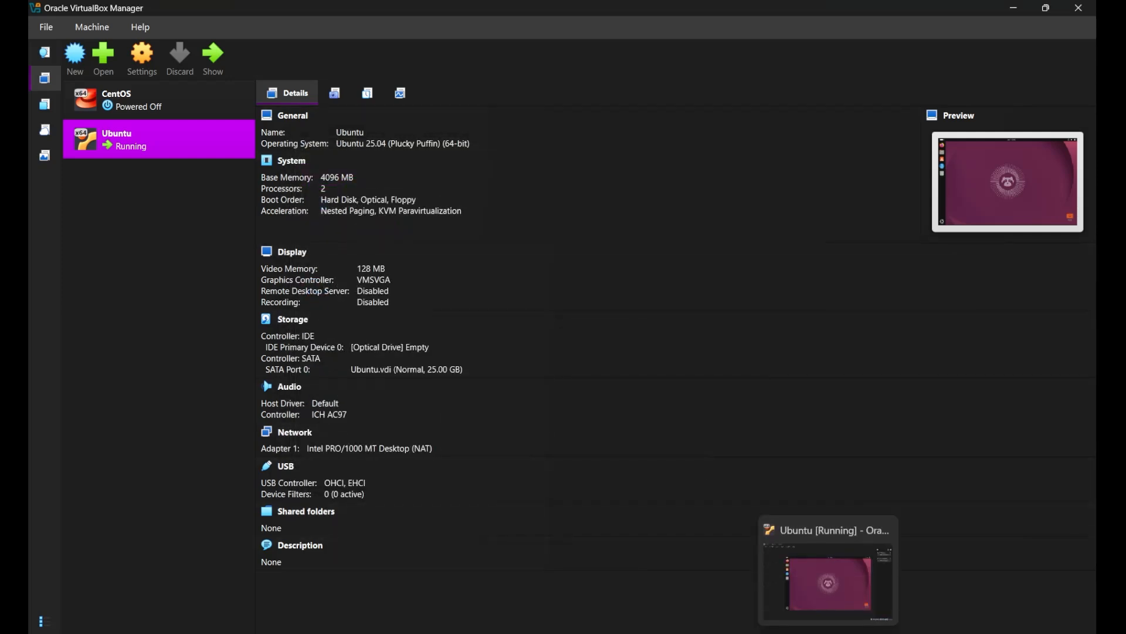
click(827, 578)
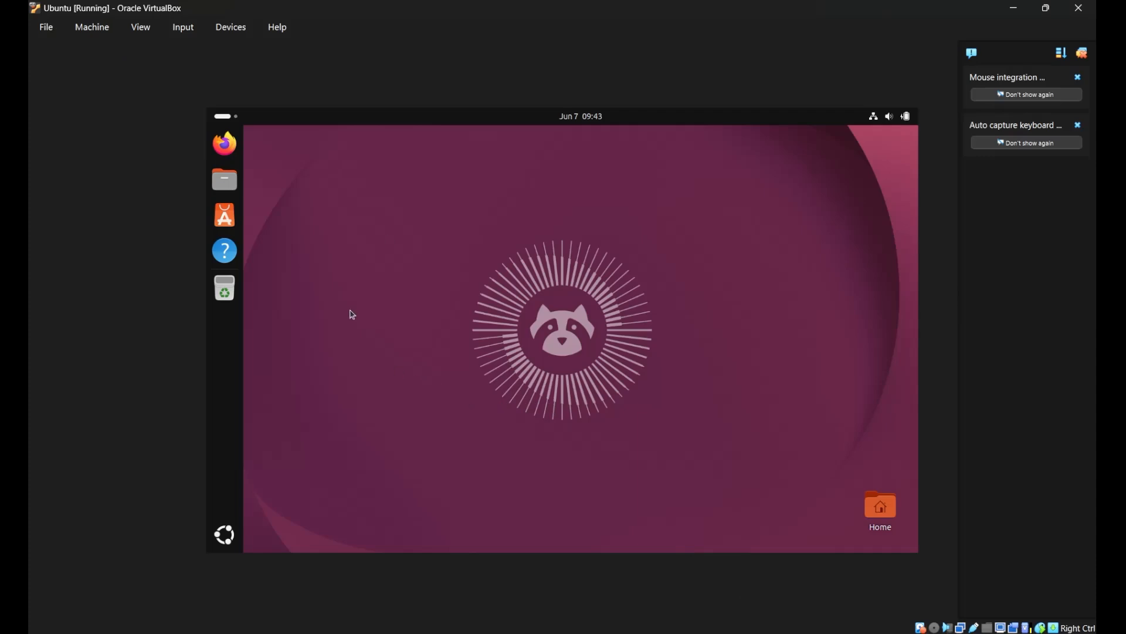